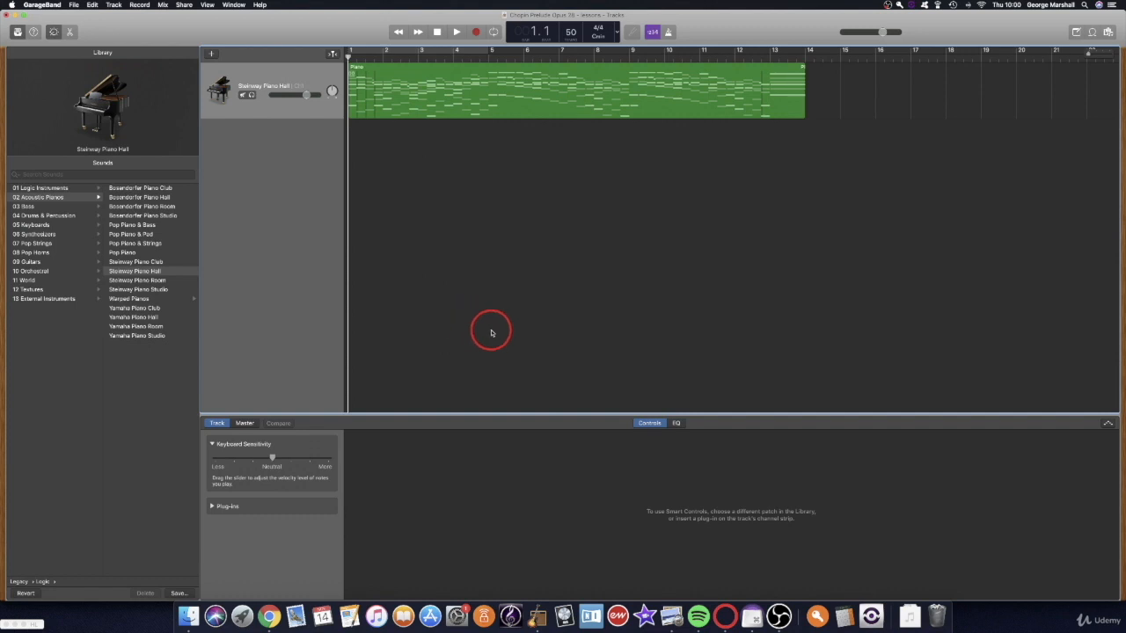
Open the Piano region in the Piano Roll, hide the controller lane and review the notes through bar 13
{"action": "scroll", "coordinate": [567, 339], "scroll_direction": "right", "scroll_amount": 1}
{"action": "scroll", "coordinate": [567, 340], "scroll_direction": "left", "scroll_amount": 1}
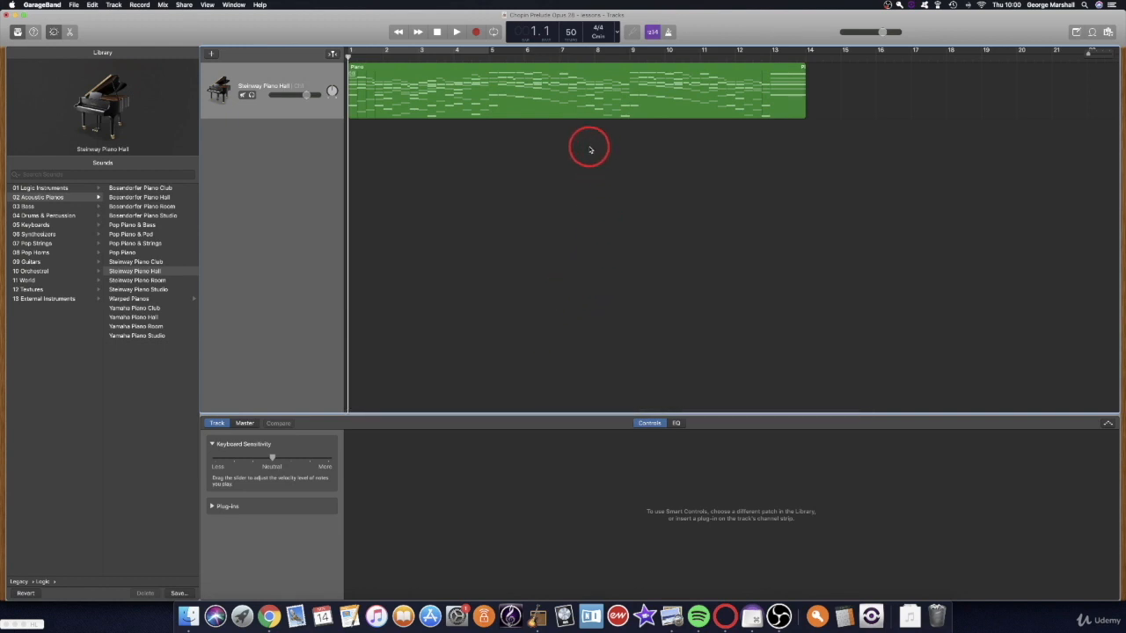
{"action": "left_click", "coordinate": [535, 84]}
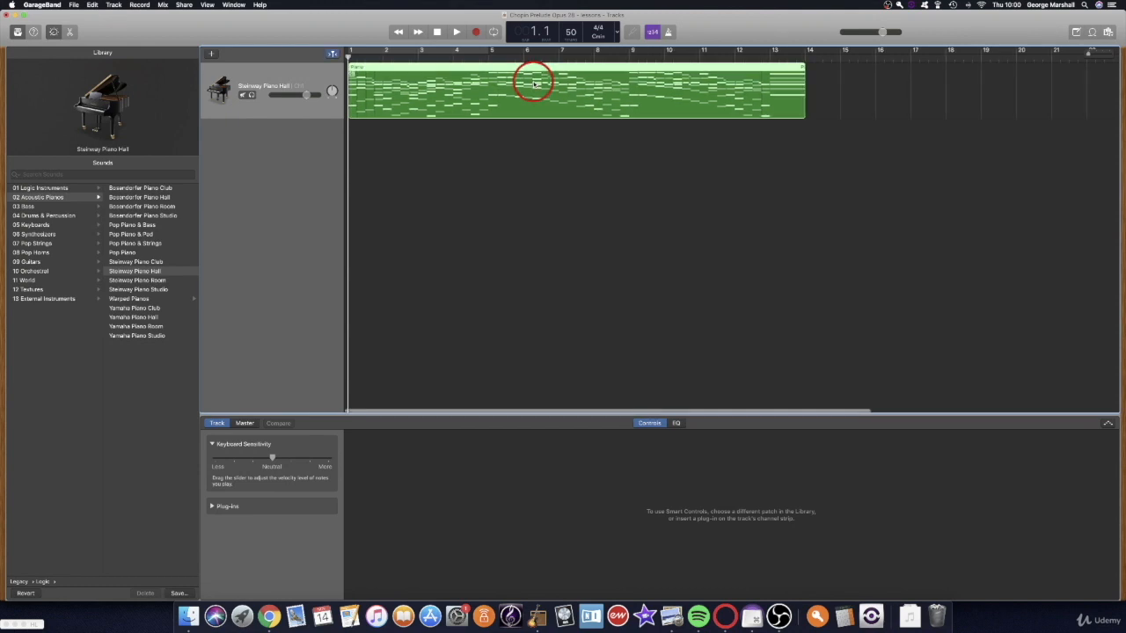
{"action": "double_click", "coordinate": [535, 83]}
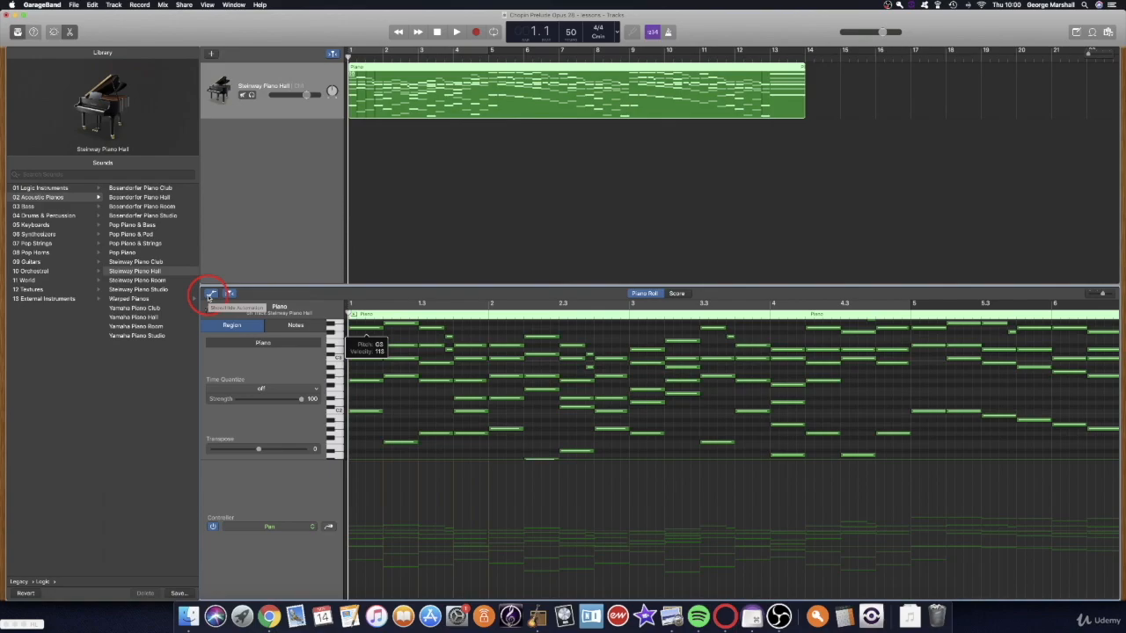
{"action": "left_click", "coordinate": [209, 297]}
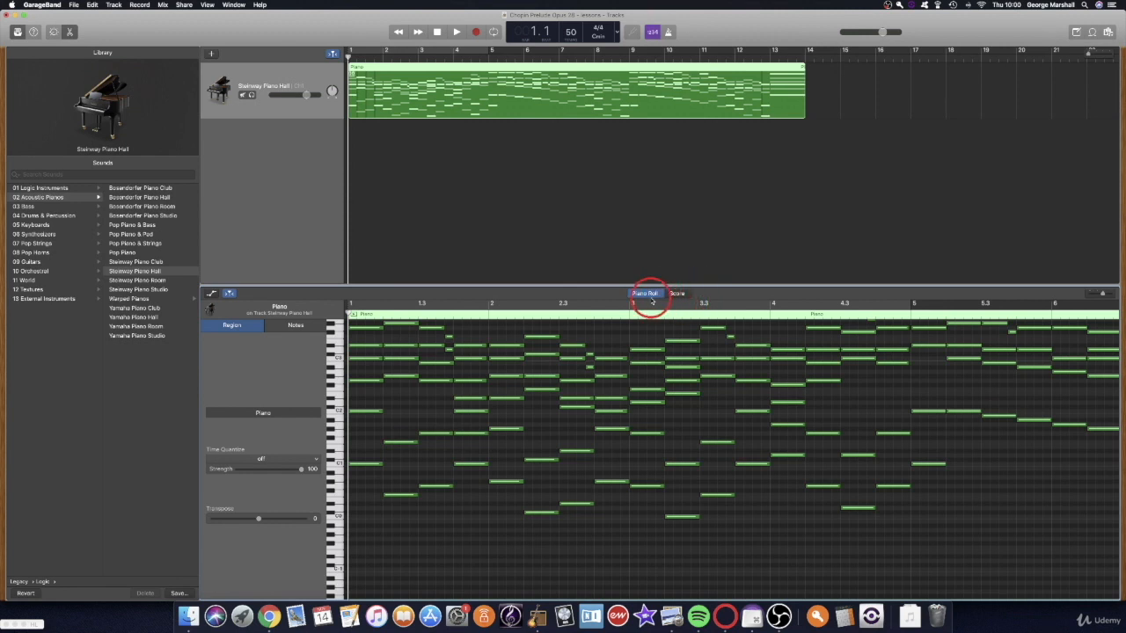
{"action": "scroll", "coordinate": [705, 343], "scroll_direction": "right", "scroll_amount": 2}
{"action": "scroll", "coordinate": [706, 343], "scroll_direction": "right", "scroll_amount": 10}
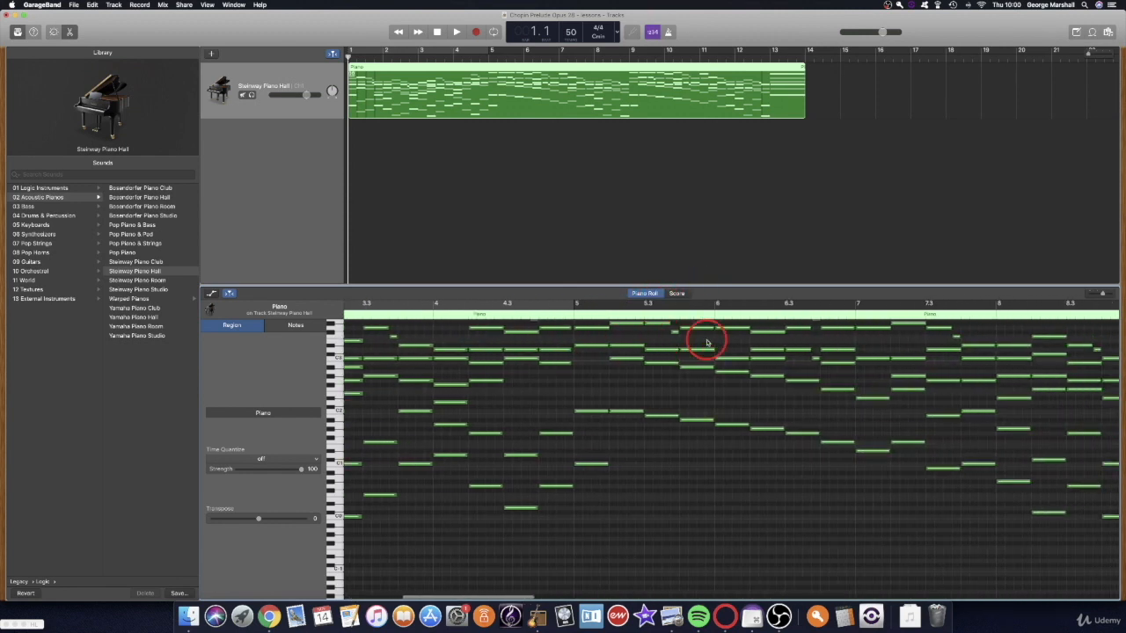
{"action": "scroll", "coordinate": [707, 343], "scroll_direction": "right", "scroll_amount": 3}
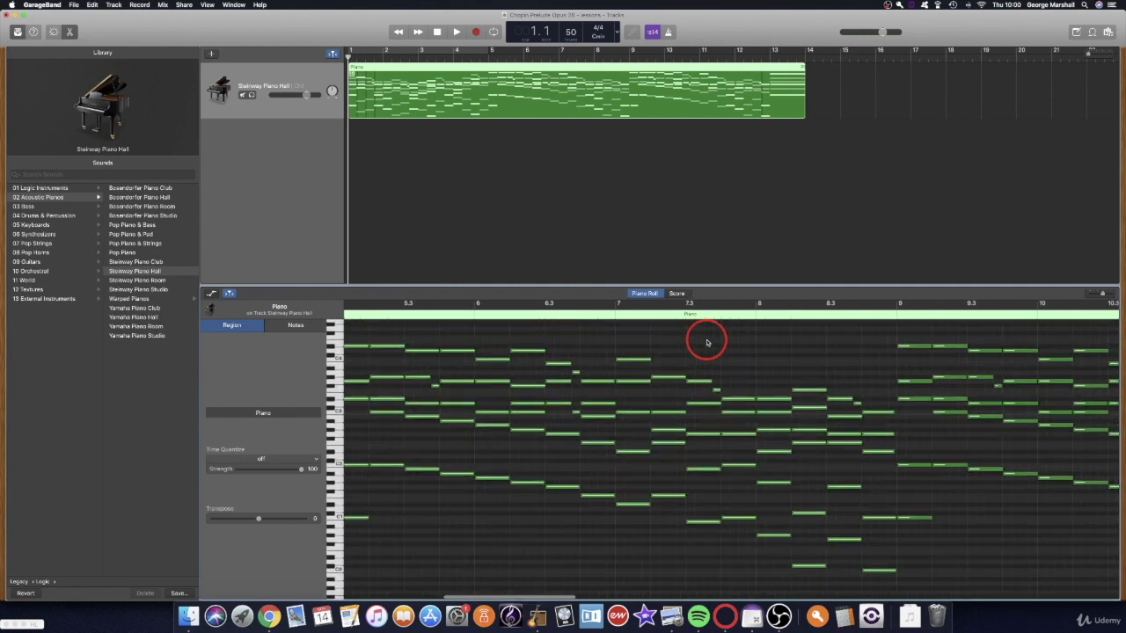
{"action": "scroll", "coordinate": [706, 343], "scroll_direction": "right", "scroll_amount": 6}
{"action": "scroll", "coordinate": [706, 343], "scroll_direction": "right", "scroll_amount": 7}
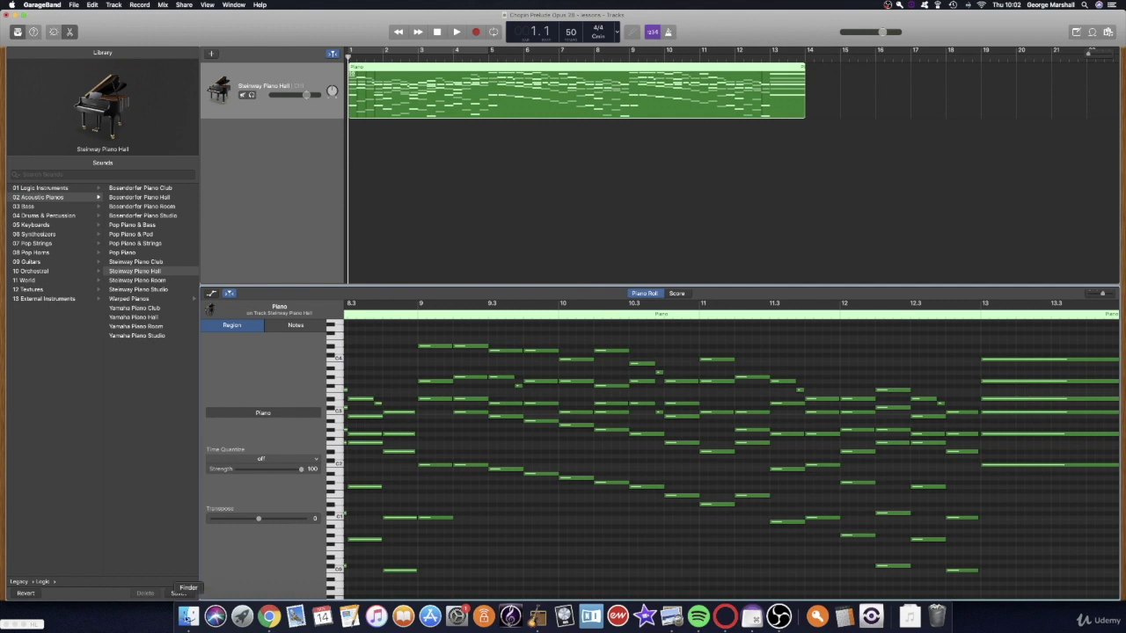
Switch to Finder and open Chopin Prelude Op 28 No. 20.pdf from the Part 1 - Chopin - Piano folder
{"action": "left_click", "coordinate": [187, 615]}
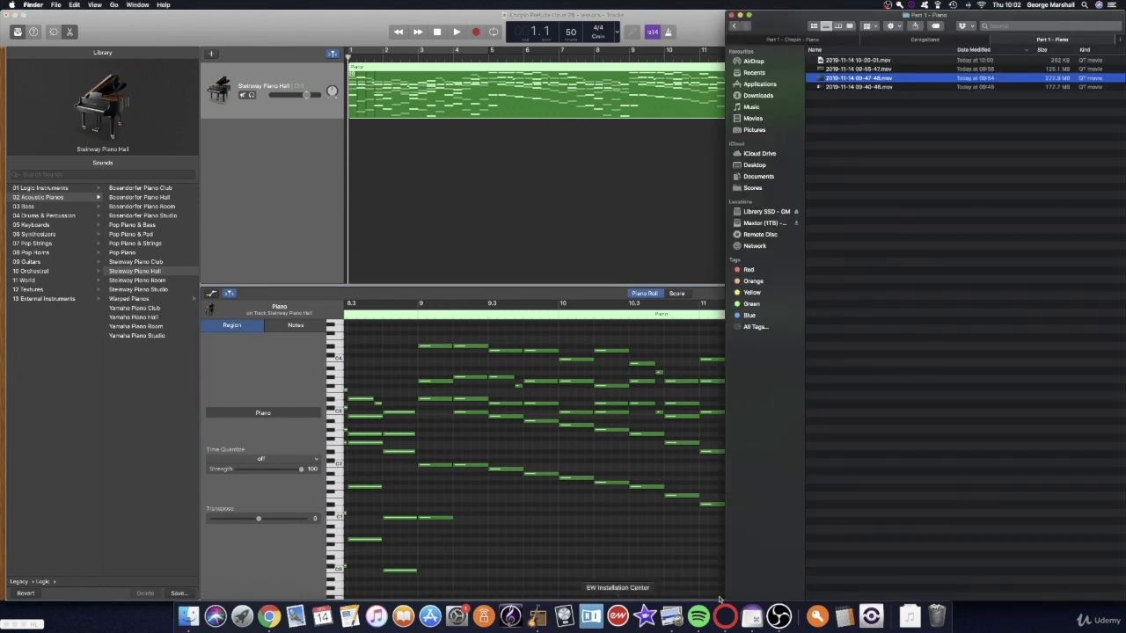
{"action": "left_click", "coordinate": [836, 39]}
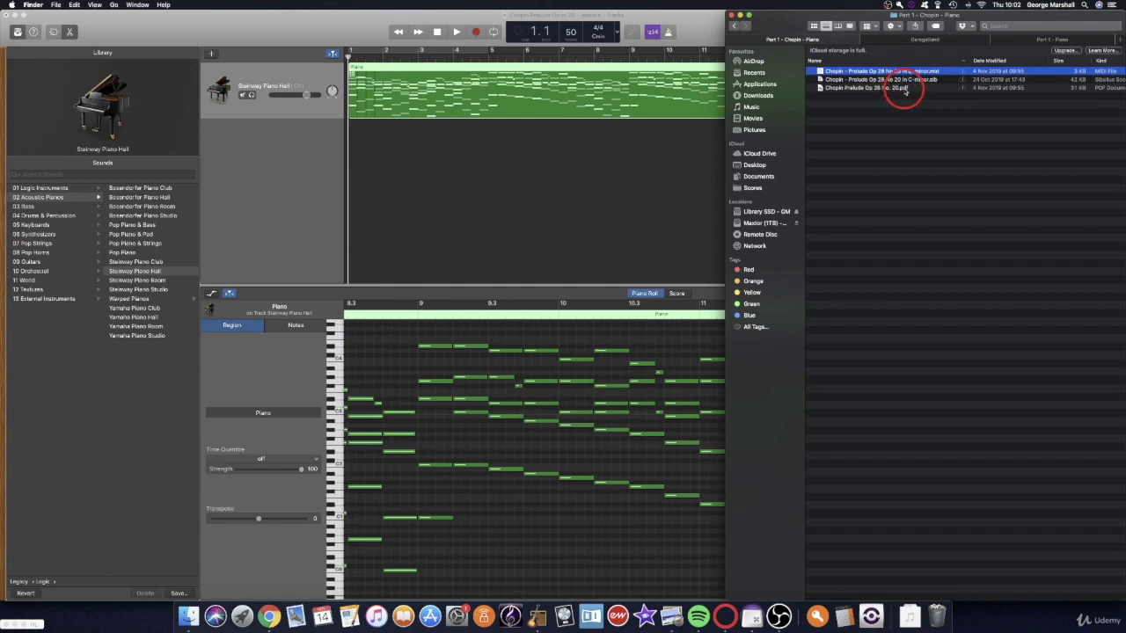
{"action": "double_click", "coordinate": [879, 88]}
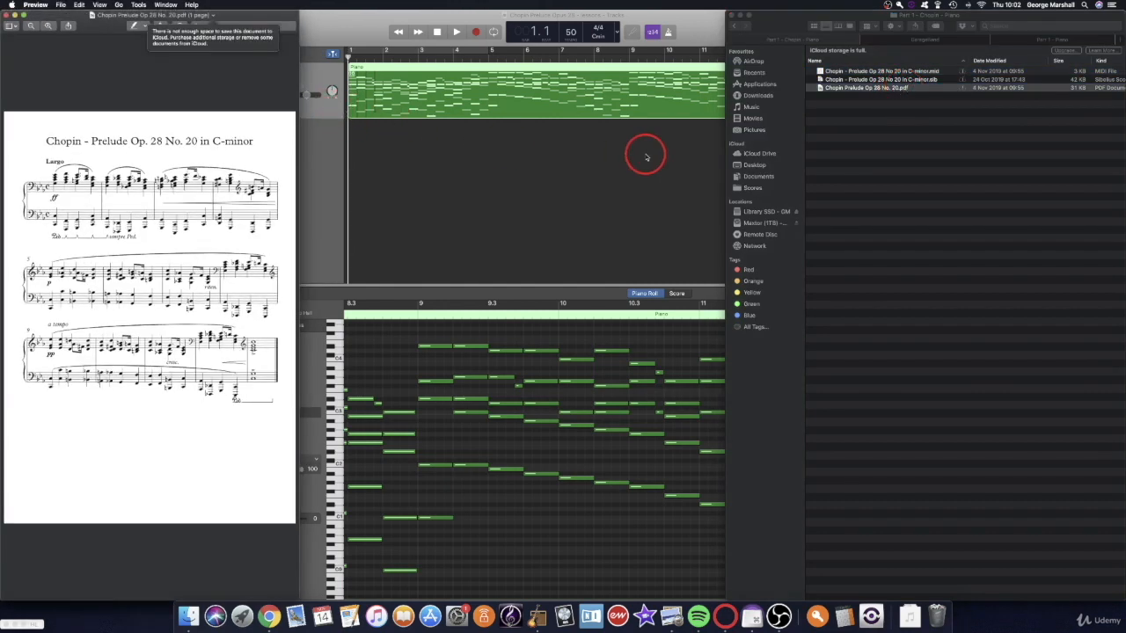
Return to GarageBand, narrow its window to sit beside the PDF score, and hide the sound Library
{"action": "double_click", "coordinate": [354, 35]}
{"action": "left_click_drag", "start_coordinate": [4, 343], "coordinate": [299, 337]}
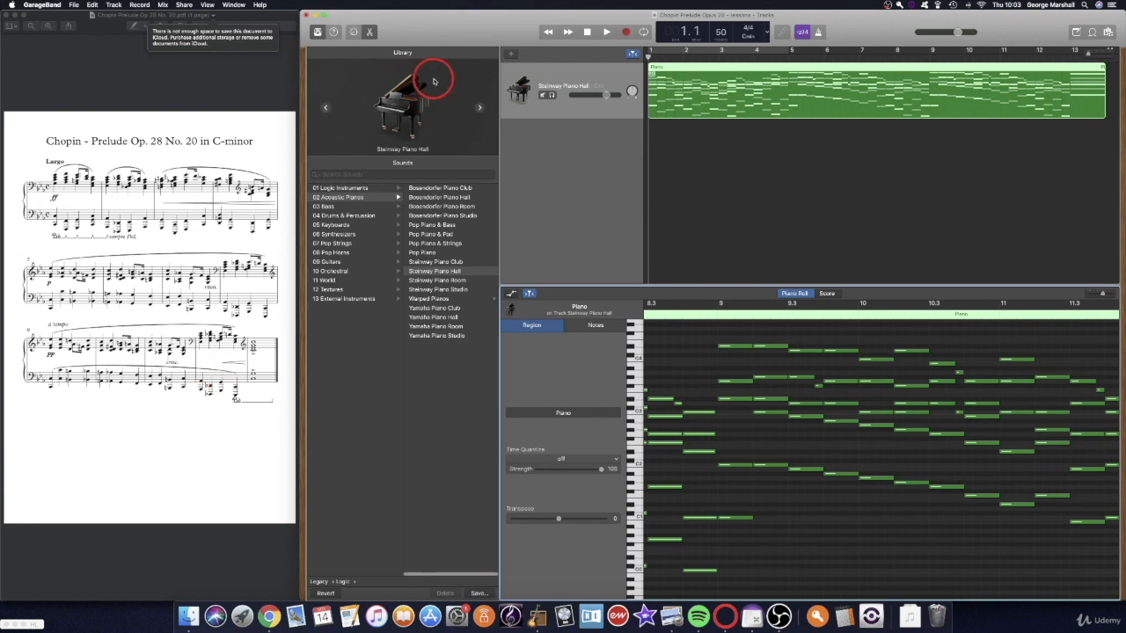
{"action": "left_click", "coordinate": [318, 33]}
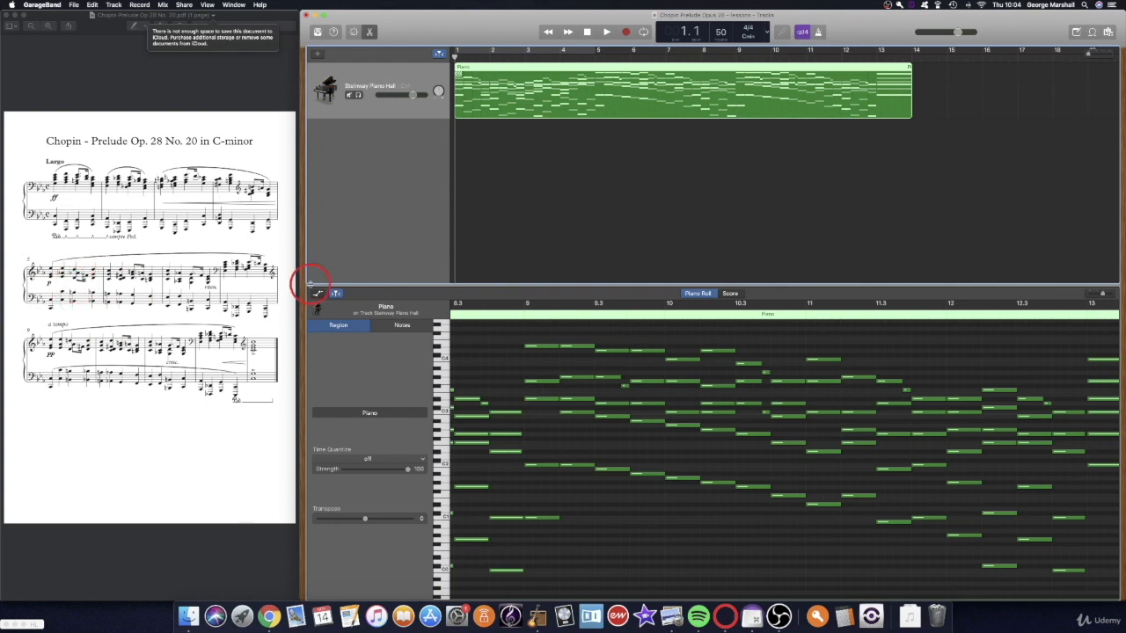
Play the piece from bar 4 into bar 5 to hear the change of phrase, and stop playback
{"action": "left_click", "coordinate": [597, 55]}
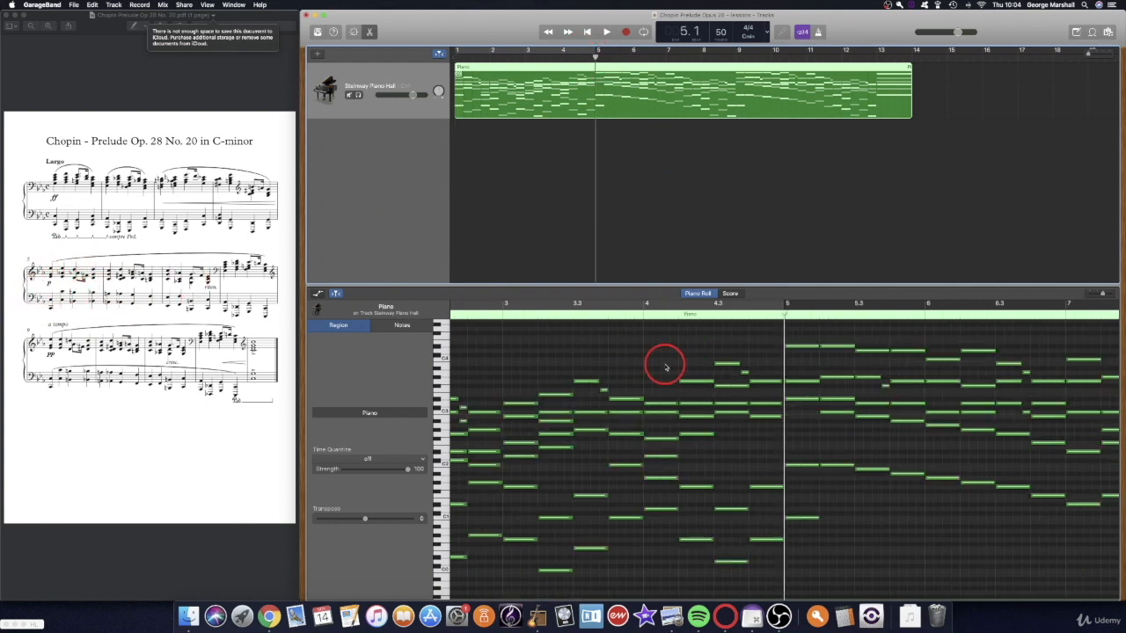
{"action": "left_click", "coordinate": [566, 395]}
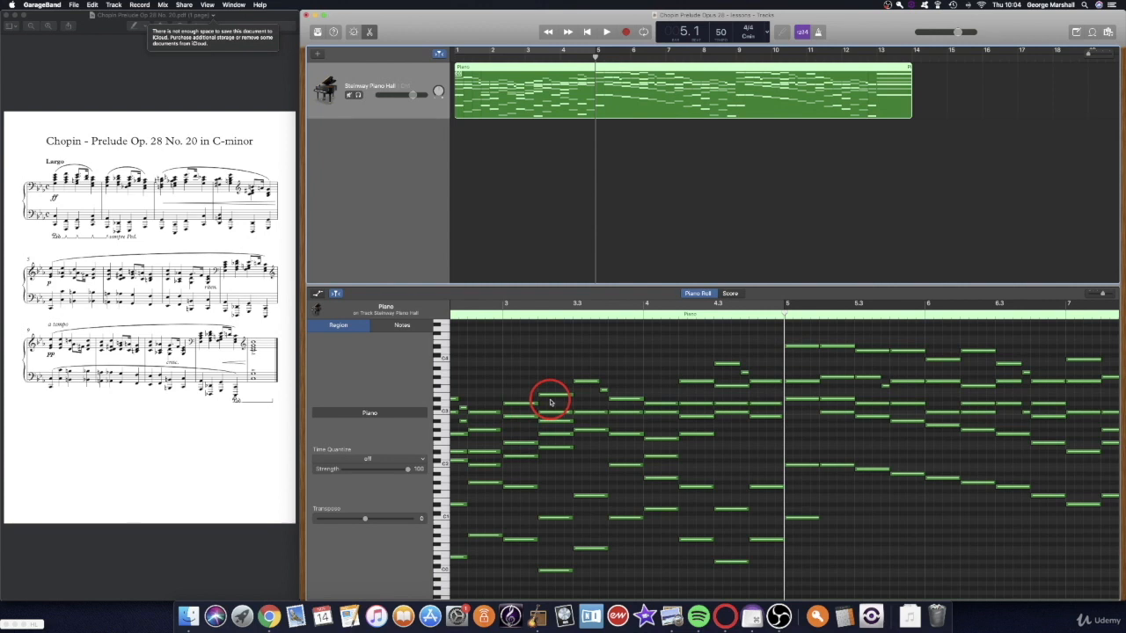
{"action": "left_click", "coordinate": [646, 315]}
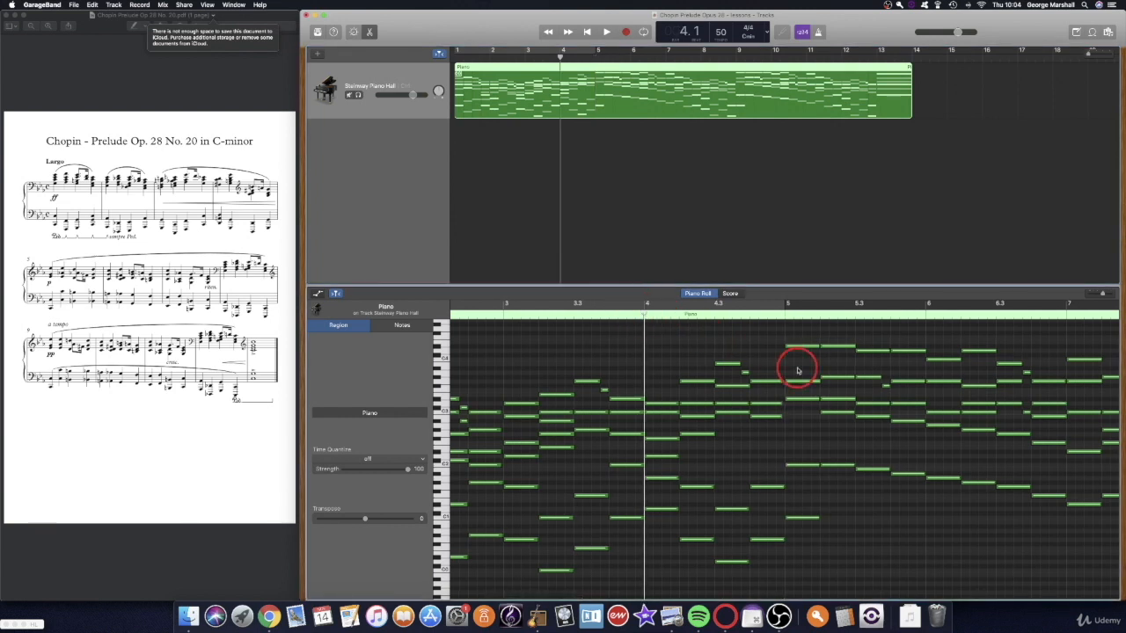
{"action": "key", "text": "space"}
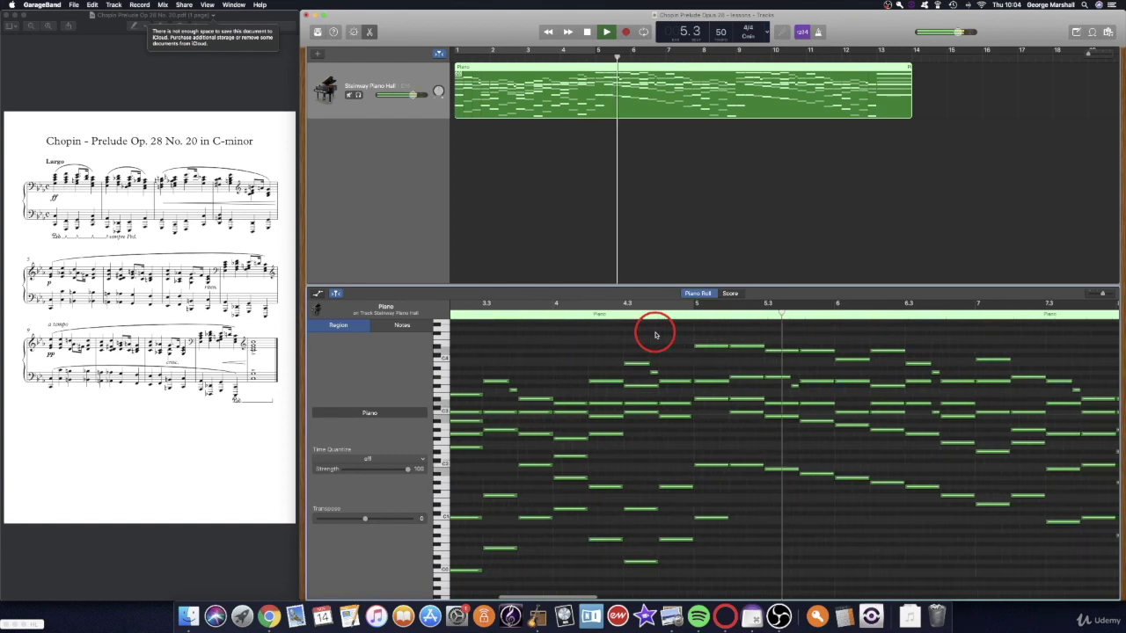
{"action": "key", "text": "space"}
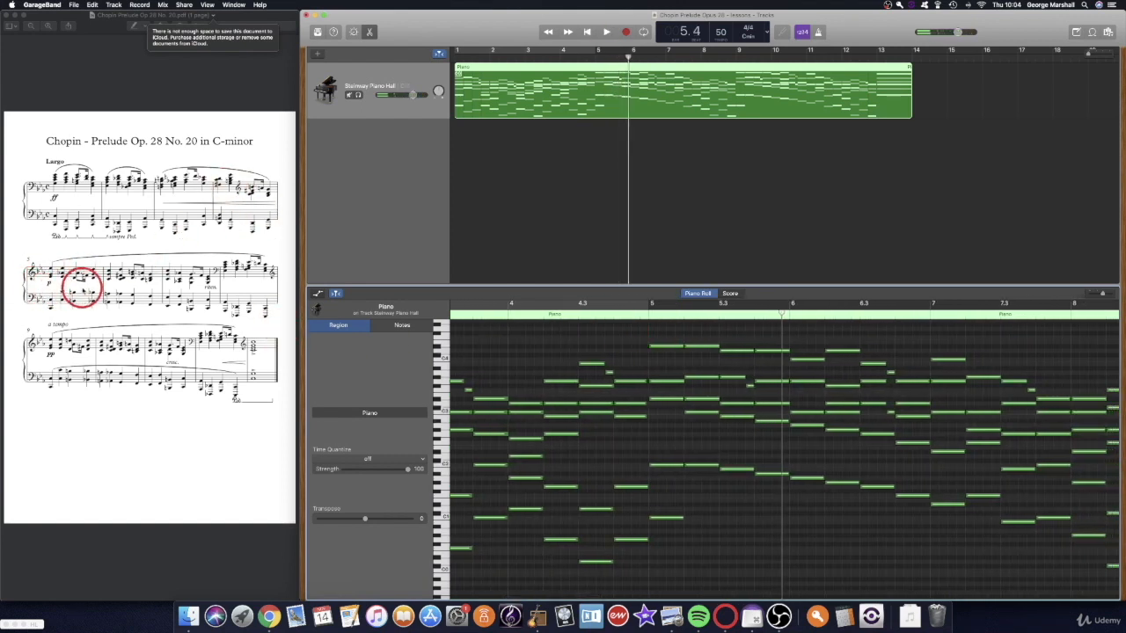
Enlarge the Piano Roll editor and show its controller lane with Note Velocity as the MIDI parameter
{"action": "left_click_drag", "start_coordinate": [766, 285], "coordinate": [766, 239]}
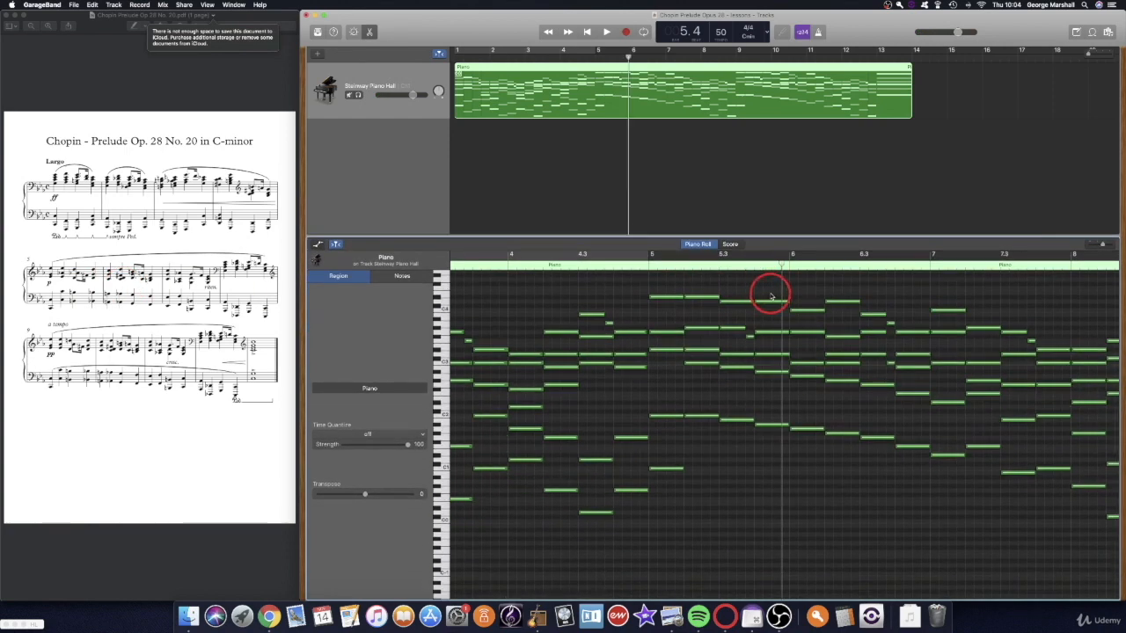
{"action": "left_click_drag", "start_coordinate": [716, 239], "coordinate": [716, 224]}
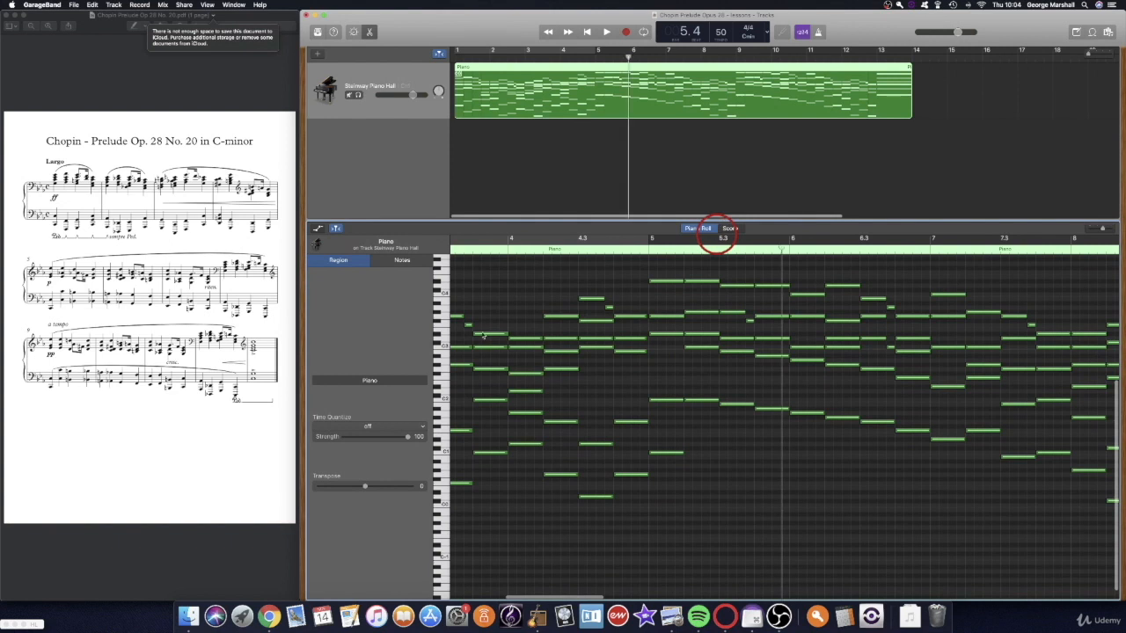
{"action": "left_click", "coordinate": [318, 230]}
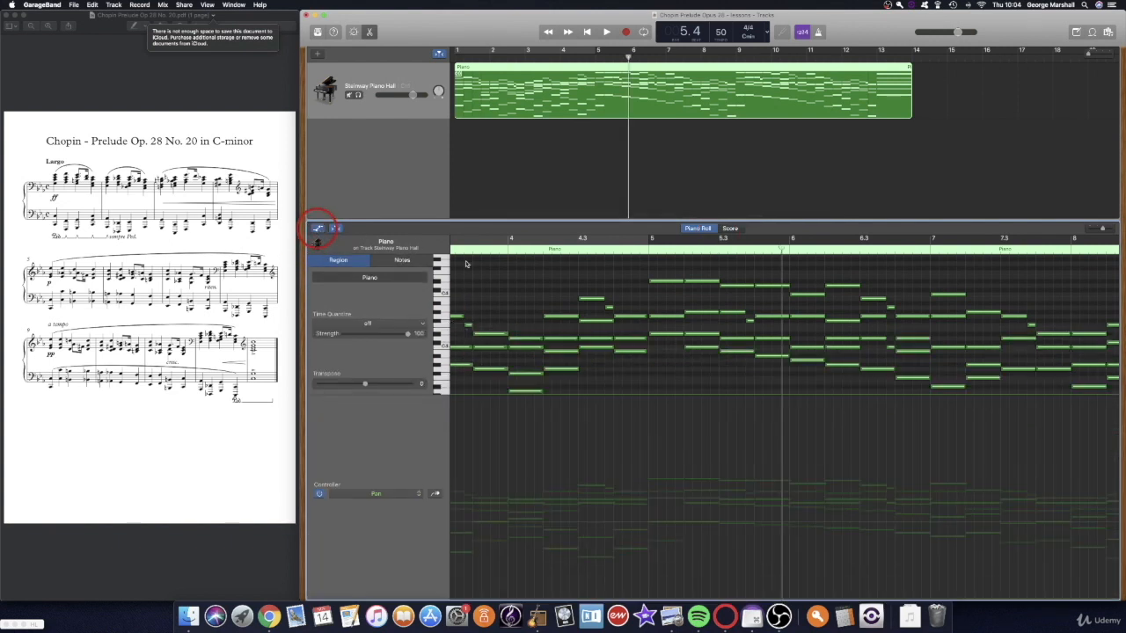
{"action": "left_click", "coordinate": [397, 495]}
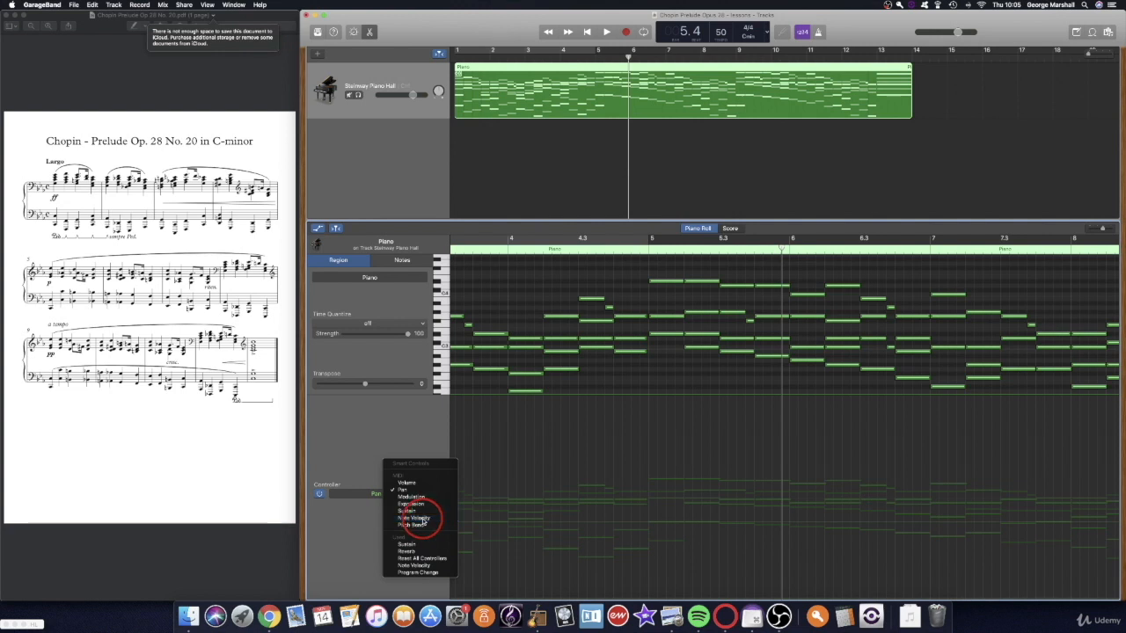
{"action": "left_click", "coordinate": [413, 518]}
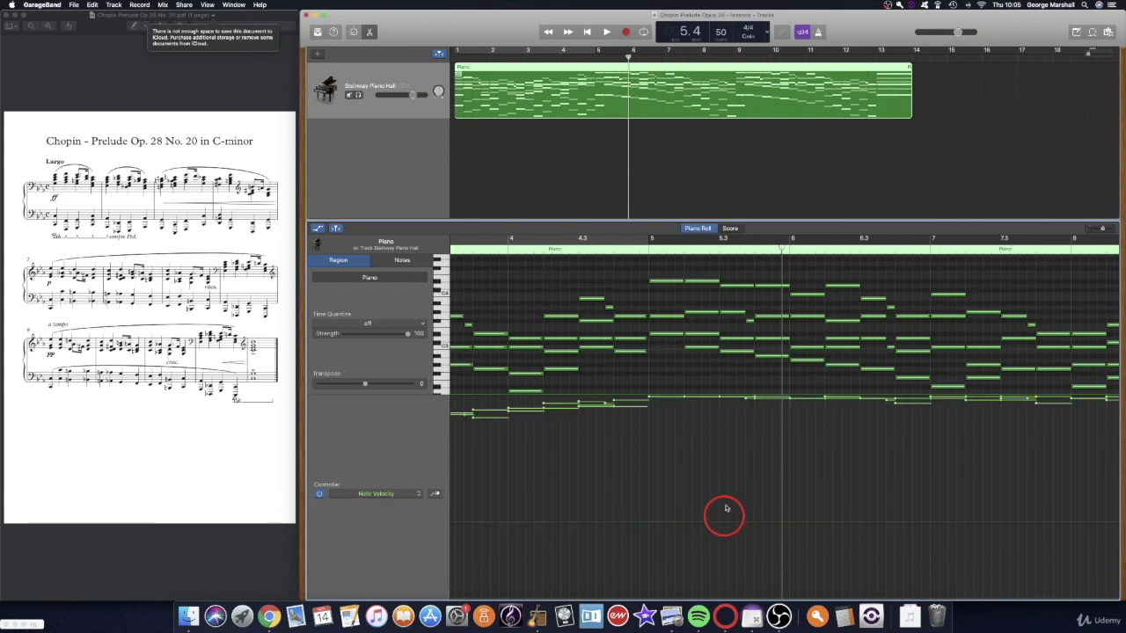
Select all the notes in bars 5 to 8 and lower their velocities together to about 62
{"action": "scroll", "coordinate": [696, 360], "scroll_direction": "right", "scroll_amount": 5}
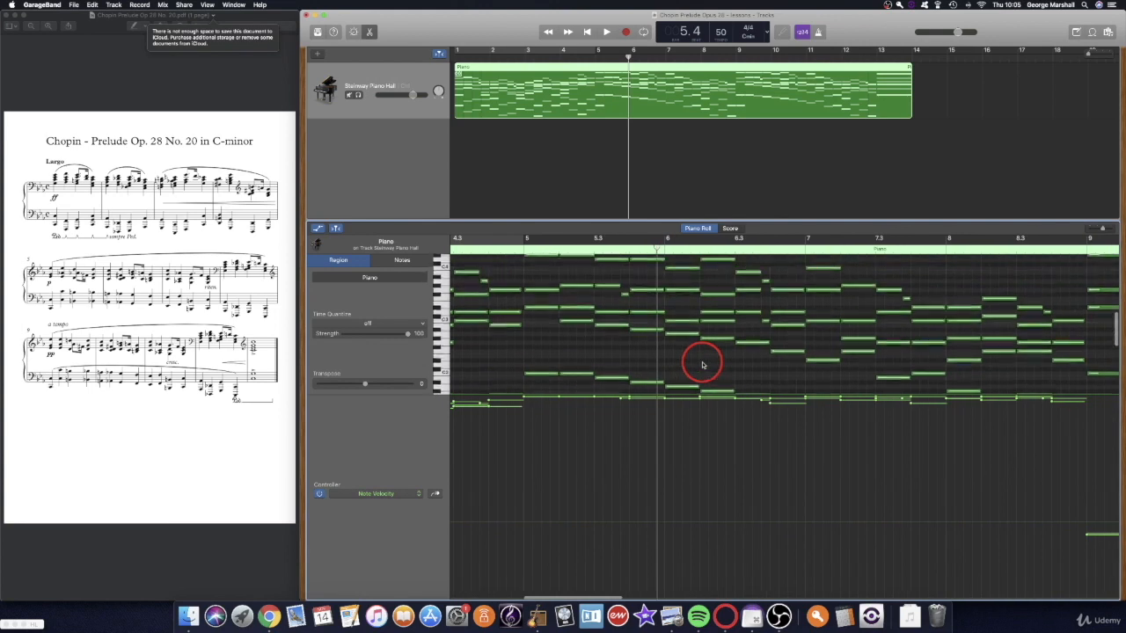
{"action": "scroll", "coordinate": [702, 360], "scroll_direction": "up", "scroll_amount": 3}
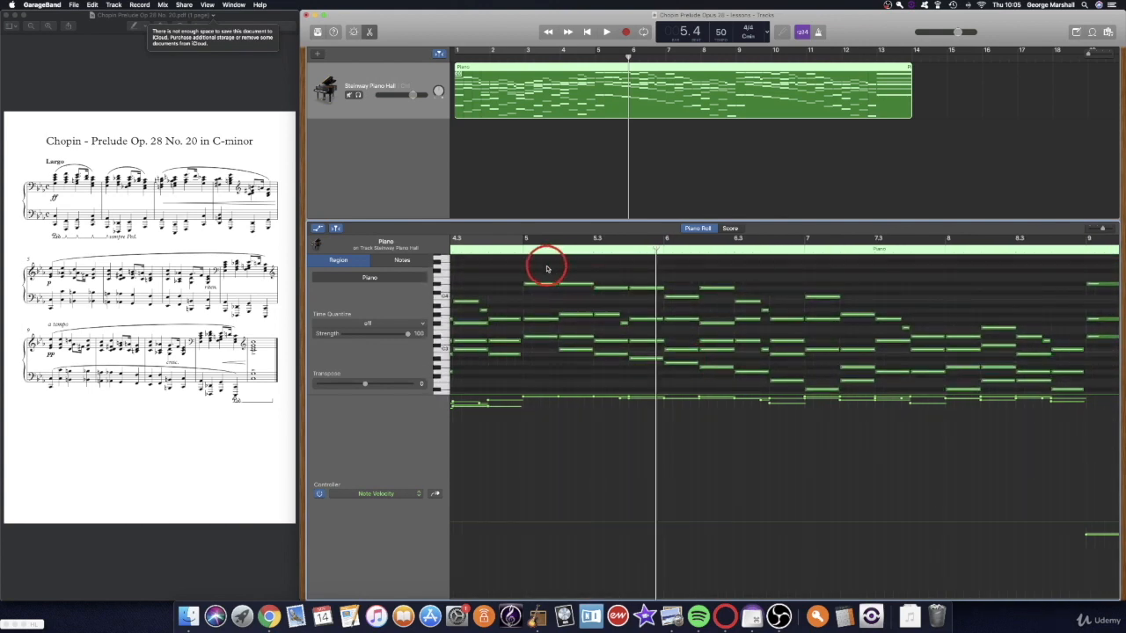
{"action": "left_click_drag", "start_coordinate": [561, 274], "coordinate": [1060, 379]}
{"action": "scroll", "coordinate": [797, 325], "scroll_direction": "up", "scroll_amount": 4}
{"action": "scroll", "coordinate": [796, 326], "scroll_direction": "up", "scroll_amount": 3}
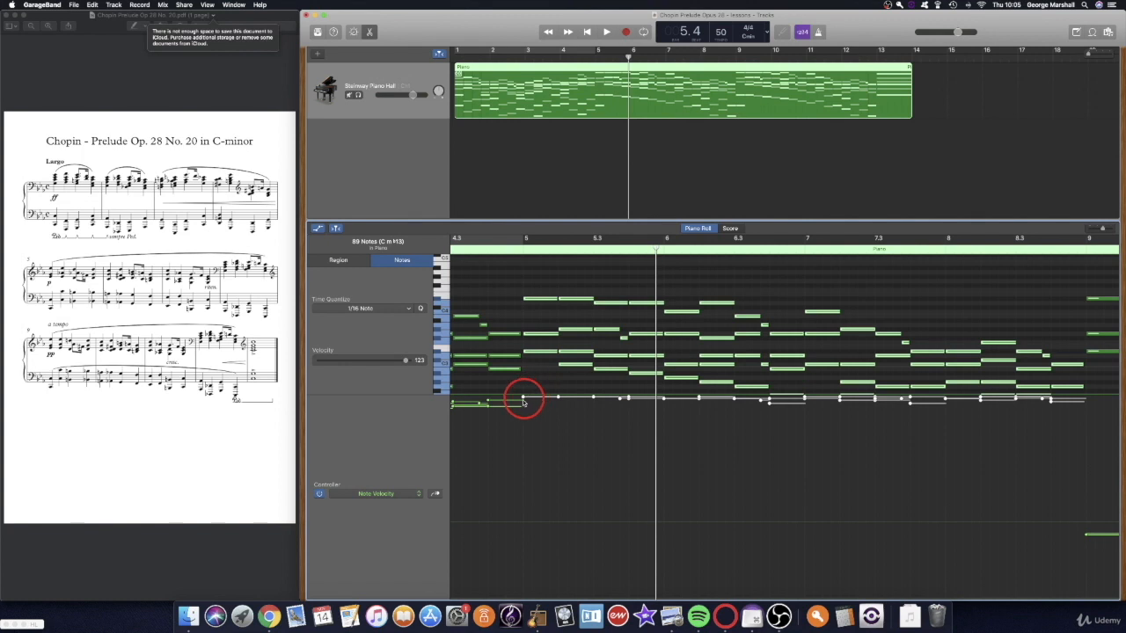
{"action": "left_click_drag", "start_coordinate": [523, 400], "coordinate": [520, 454]}
{"action": "scroll", "coordinate": [572, 455], "scroll_direction": "right", "scroll_amount": 3}
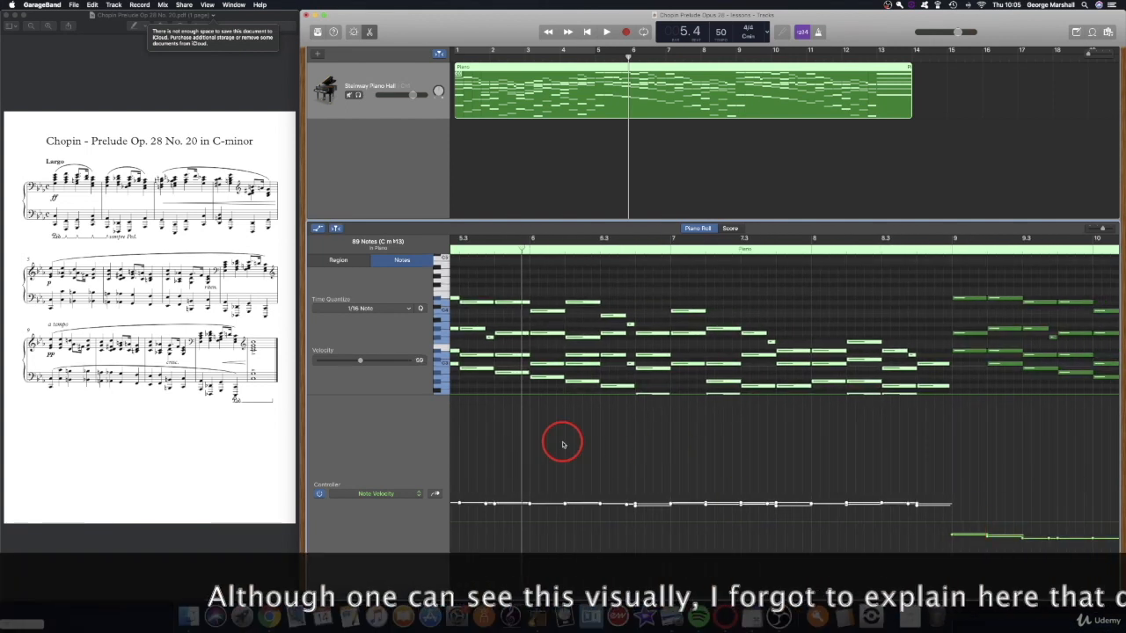
{"action": "scroll", "coordinate": [563, 443], "scroll_direction": "left", "scroll_amount": 3}
{"action": "left_click_drag", "start_coordinate": [456, 504], "coordinate": [455, 494]}
Compare the note velocities of bars 1 to 4, bars 5 to 8 and bars 9 to 13 against the score's dynamics
{"action": "scroll", "coordinate": [455, 493], "scroll_direction": "left", "scroll_amount": 10}
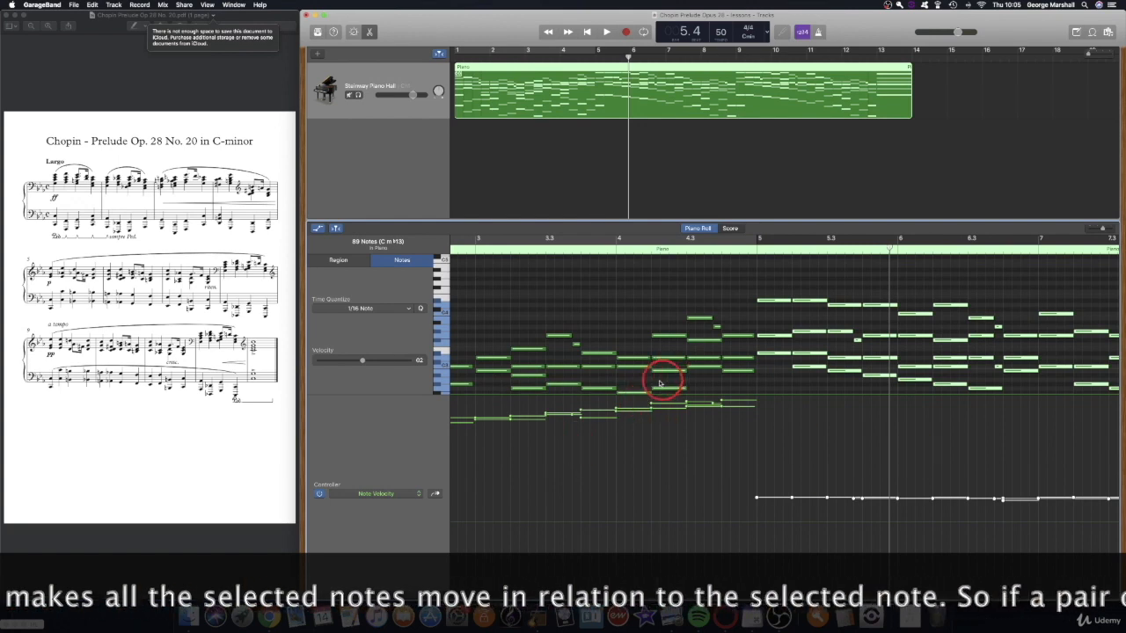
{"action": "scroll", "coordinate": [659, 381], "scroll_direction": "left", "scroll_amount": 10}
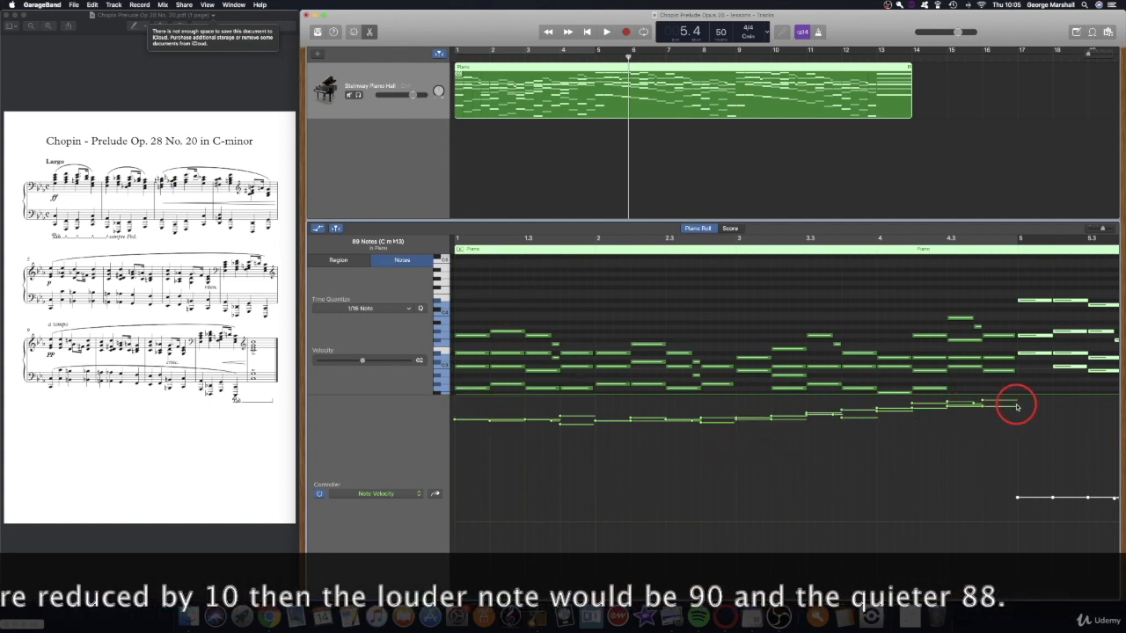
{"action": "scroll", "coordinate": [1023, 422], "scroll_direction": "right", "scroll_amount": 6}
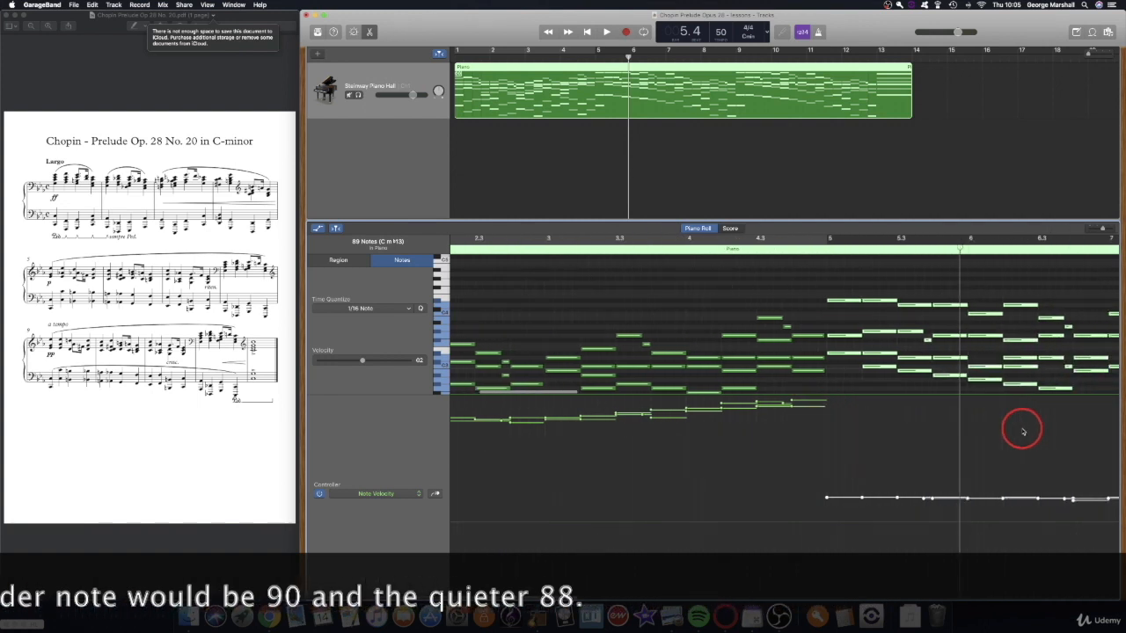
{"action": "scroll", "coordinate": [567, 470], "scroll_direction": "left", "scroll_amount": 6}
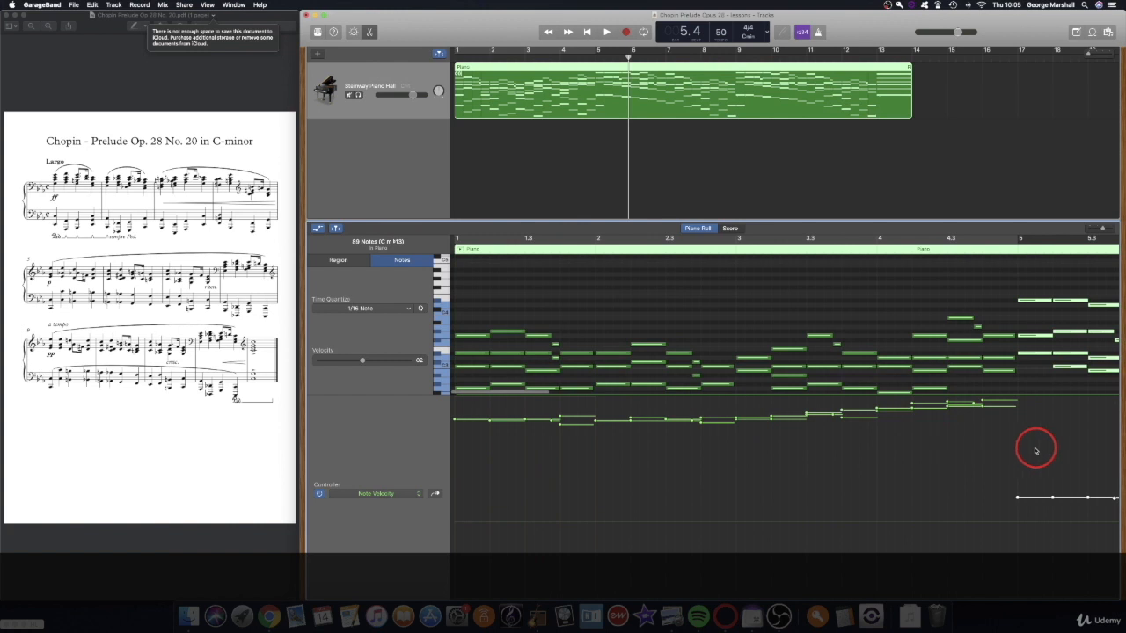
{"action": "scroll", "coordinate": [1035, 447], "scroll_direction": "right", "scroll_amount": 8}
{"action": "scroll", "coordinate": [692, 327], "scroll_direction": "right", "scroll_amount": 4}
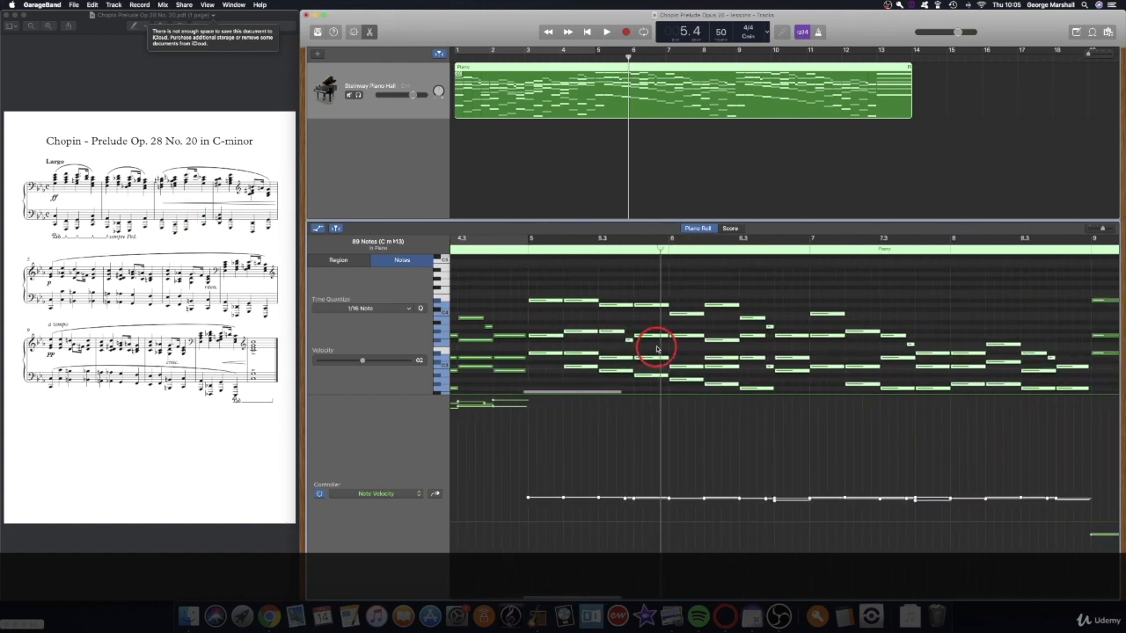
{"action": "scroll", "coordinate": [1037, 460], "scroll_direction": "right", "scroll_amount": 10}
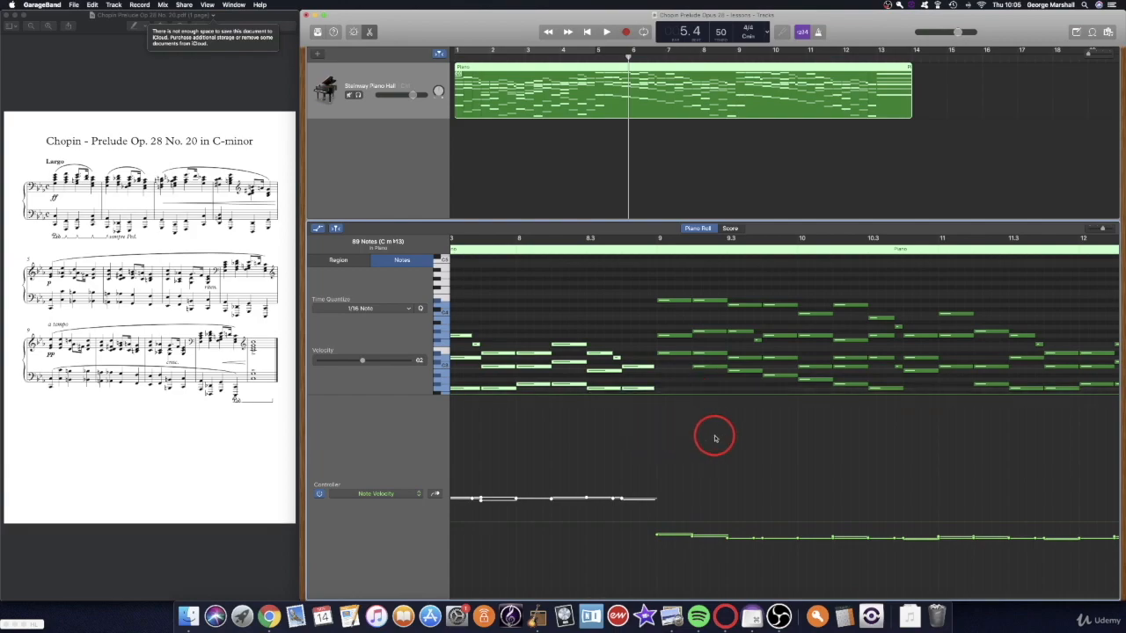
{"action": "scroll", "coordinate": [714, 438], "scroll_direction": "right", "scroll_amount": 6}
{"action": "scroll", "coordinate": [715, 438], "scroll_direction": "right", "scroll_amount": 1}
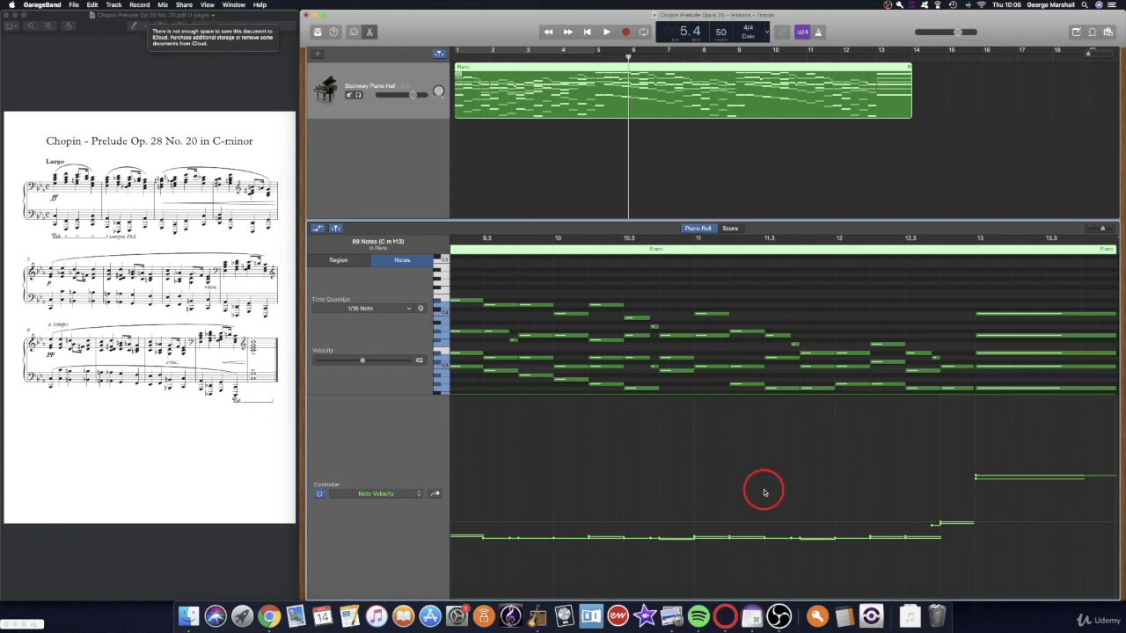
{"action": "scroll", "coordinate": [761, 490], "scroll_direction": "down", "scroll_amount": 5}
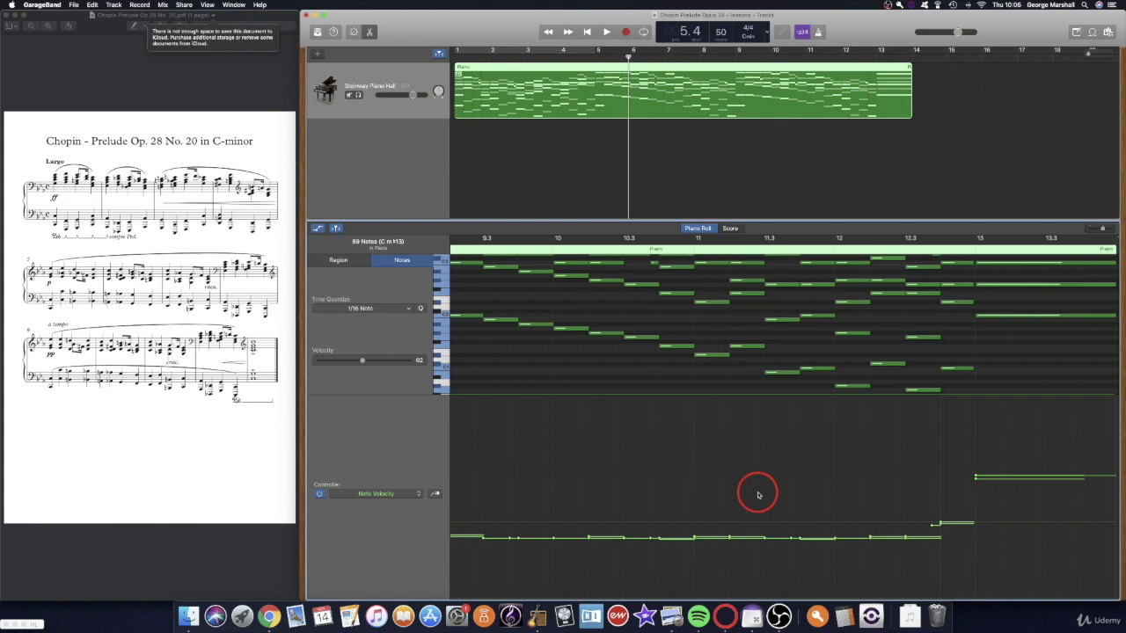
{"action": "scroll", "coordinate": [850, 353], "scroll_direction": "right", "scroll_amount": 5}
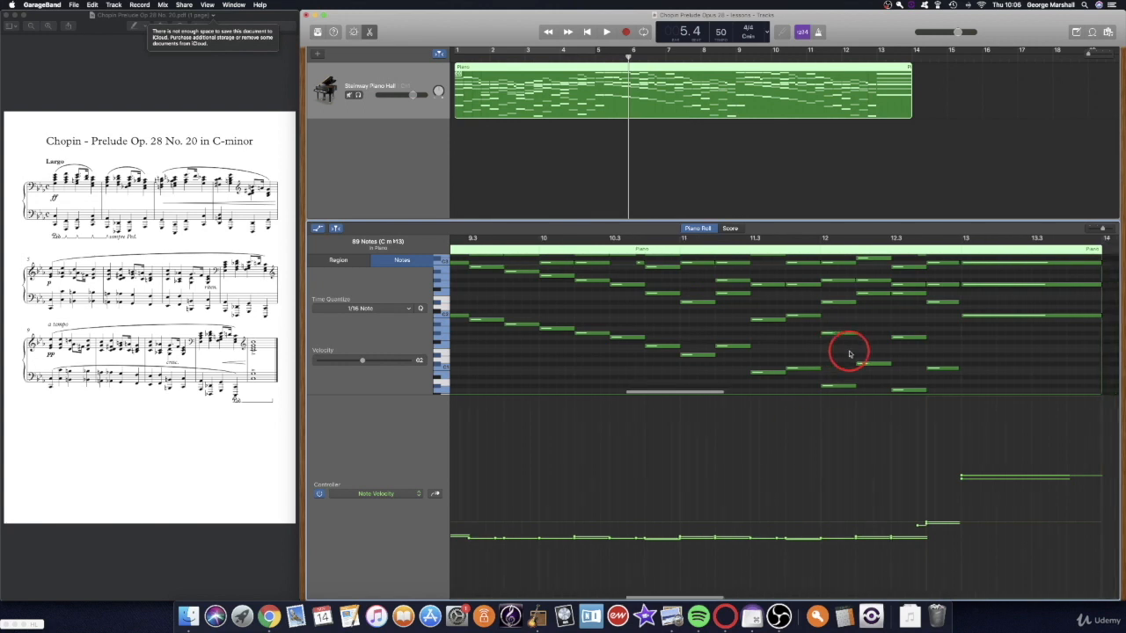
Draw a rising velocity line from the second half of bar 11 to beat 12.4 to create the closing crescendo, and deselect the notes
{"action": "scroll", "coordinate": [850, 353], "scroll_direction": "up", "scroll_amount": 4}
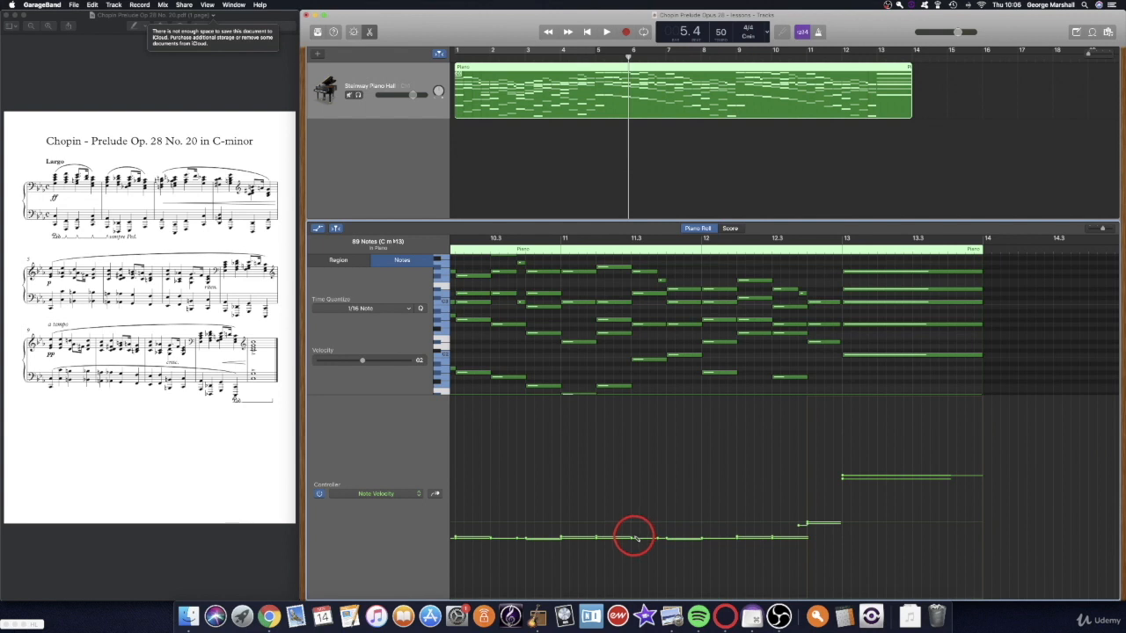
{"action": "left_click_drag", "start_coordinate": [635, 538], "coordinate": [816, 498]}
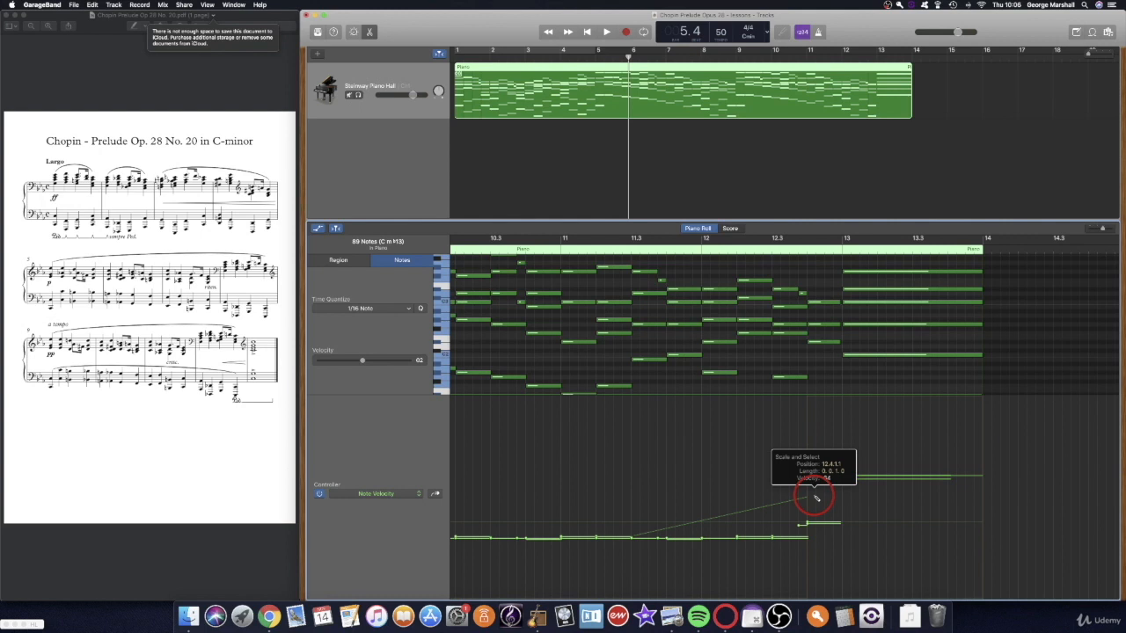
{"action": "left_click_drag", "start_coordinate": [816, 498], "coordinate": [815, 498]}
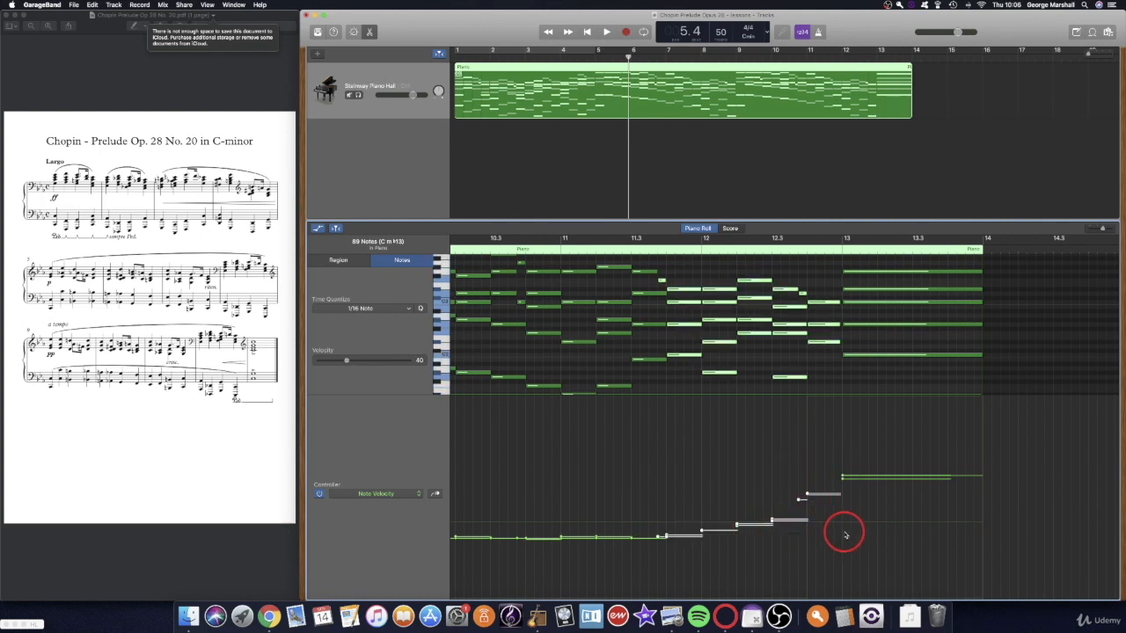
{"action": "scroll", "coordinate": [789, 523], "scroll_direction": "left", "scroll_amount": 2}
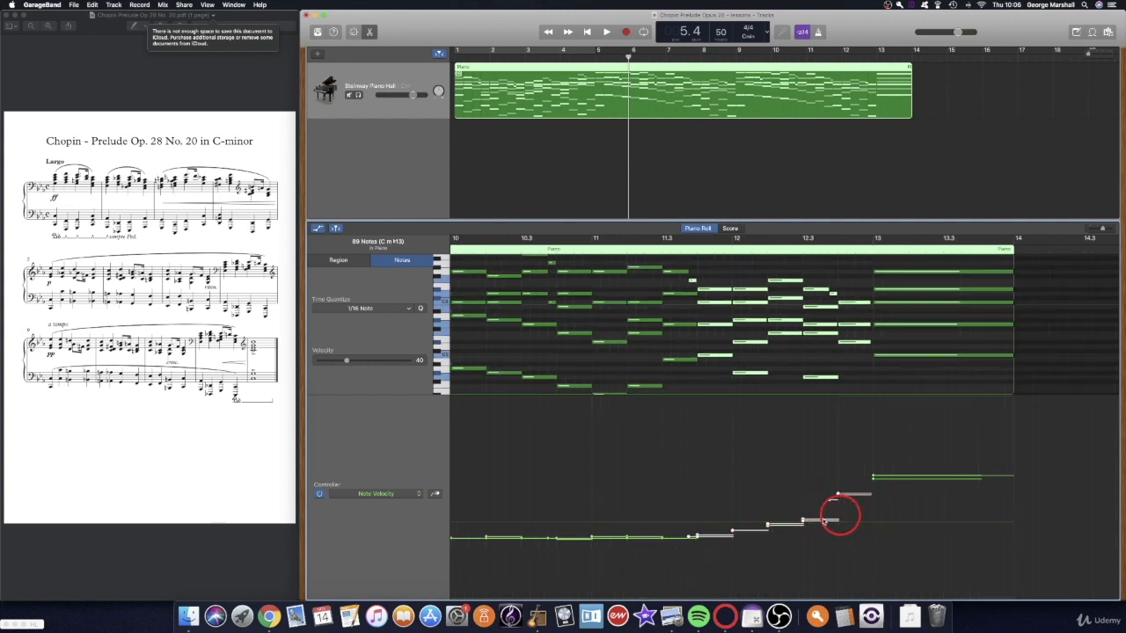
{"action": "left_click", "coordinate": [699, 539]}
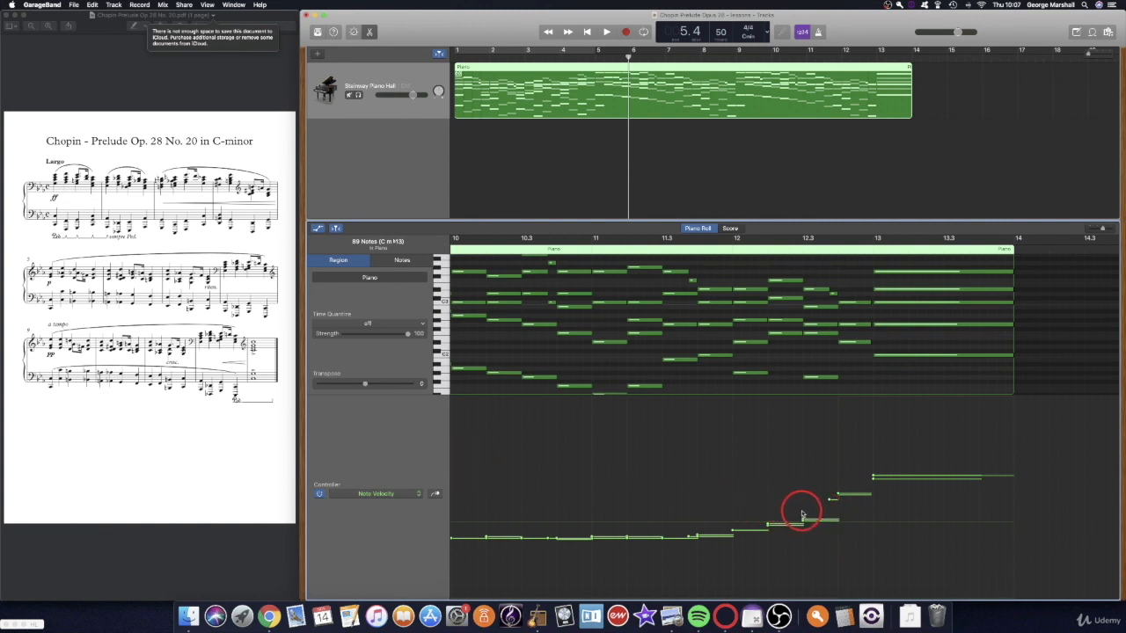
Smooth the crescendo in bar 12 by raising the velocities of the beat 3 chord and slightly lowering the short note before beat 4
{"action": "left_click_drag", "start_coordinate": [820, 262], "coordinate": [826, 383]}
{"action": "left_click_drag", "start_coordinate": [803, 496], "coordinate": [804, 513]}
{"action": "left_click", "coordinate": [824, 492]}
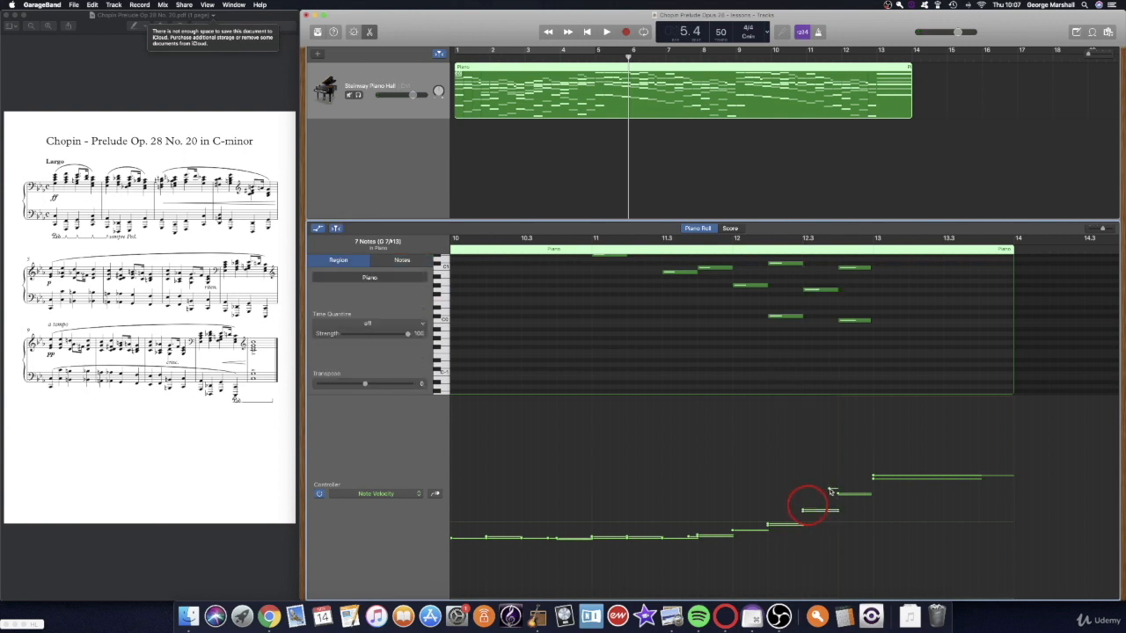
{"action": "left_click", "coordinate": [829, 494]}
{"action": "left_click_drag", "start_coordinate": [830, 506], "coordinate": [830, 507]}
{"action": "left_click", "coordinate": [803, 514]}
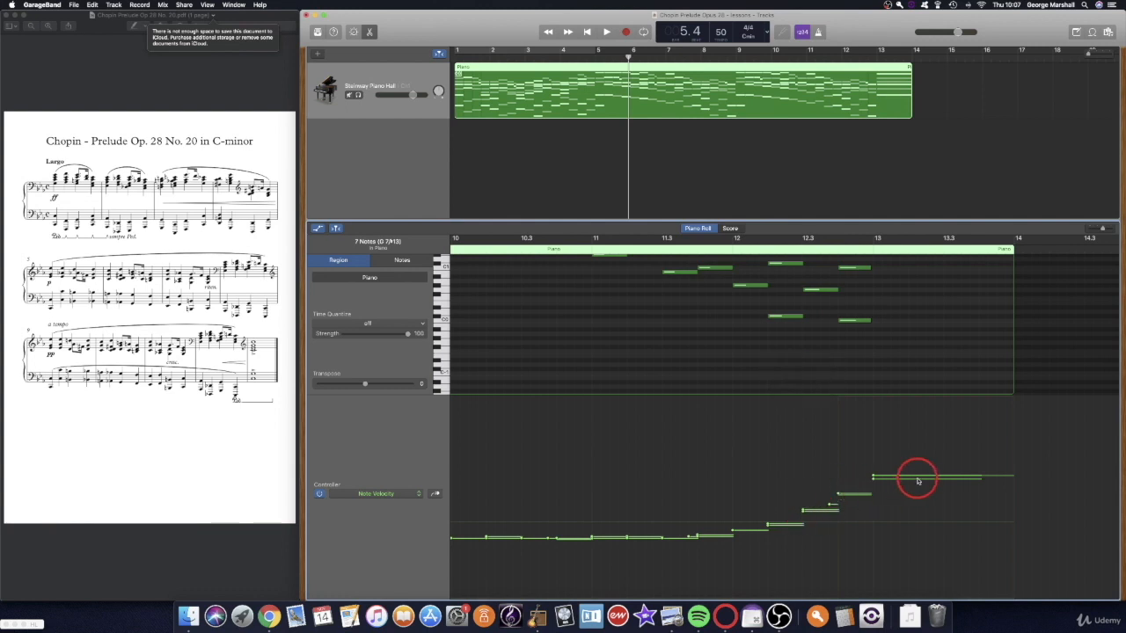
Set the velocity of the single D#2 note on the second beat of bar 12 to 46, and deselect it
{"action": "scroll", "coordinate": [913, 480], "scroll_direction": "right", "scroll_amount": 3}
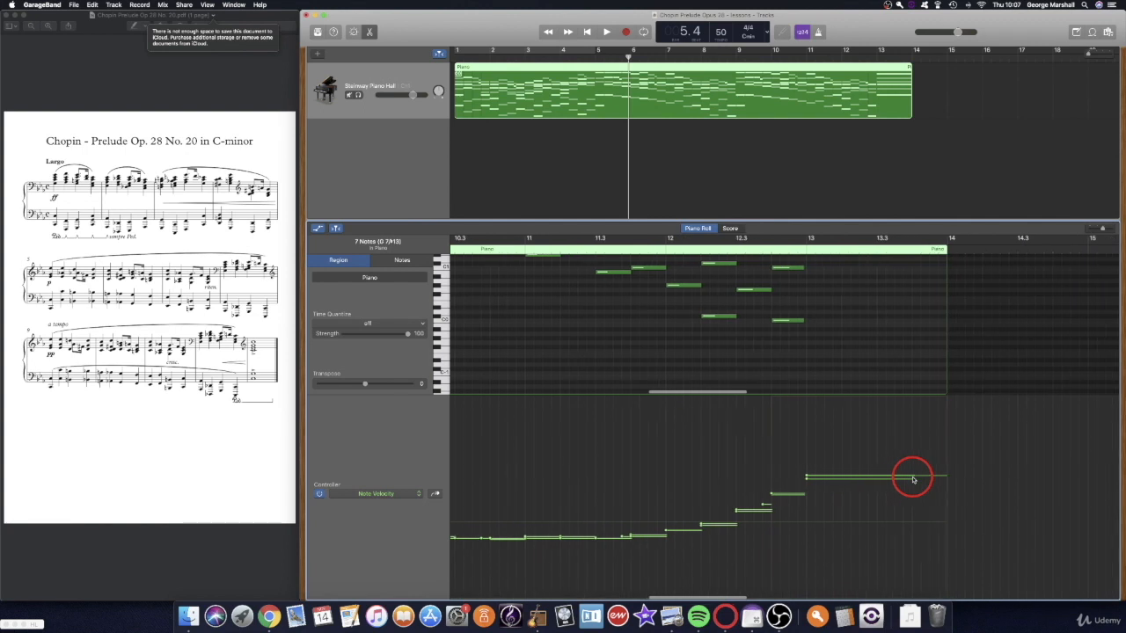
{"action": "scroll", "coordinate": [794, 382], "scroll_direction": "right", "scroll_amount": 4}
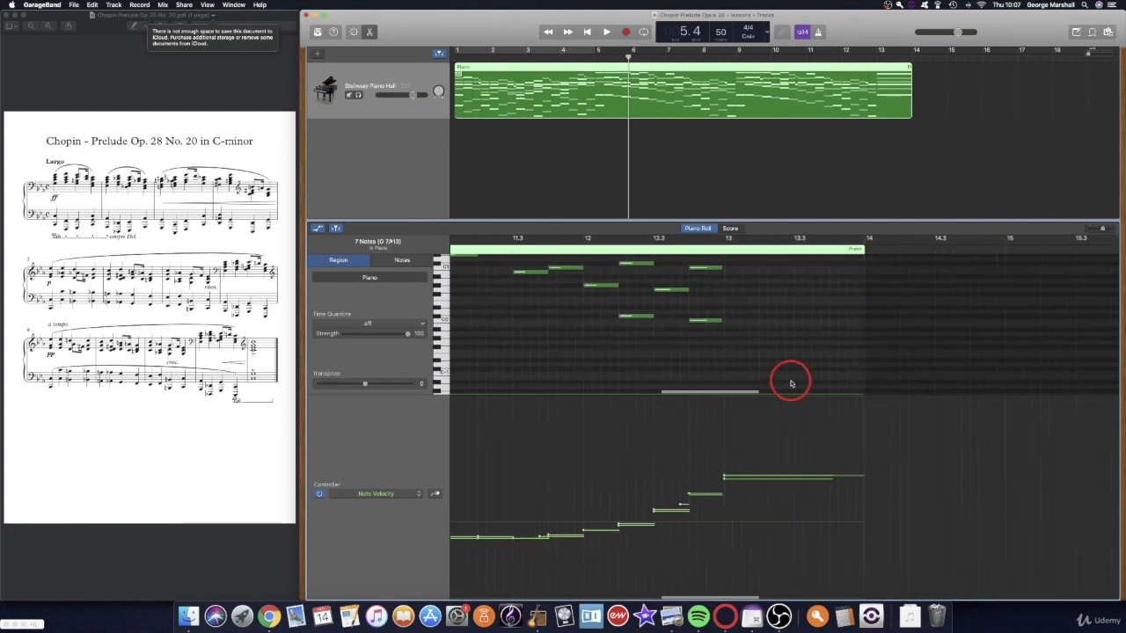
{"action": "scroll", "coordinate": [759, 362], "scroll_direction": "up", "scroll_amount": 2}
{"action": "scroll", "coordinate": [761, 365], "scroll_direction": "up", "scroll_amount": 6}
{"action": "scroll", "coordinate": [761, 365], "scroll_direction": "up", "scroll_amount": 2}
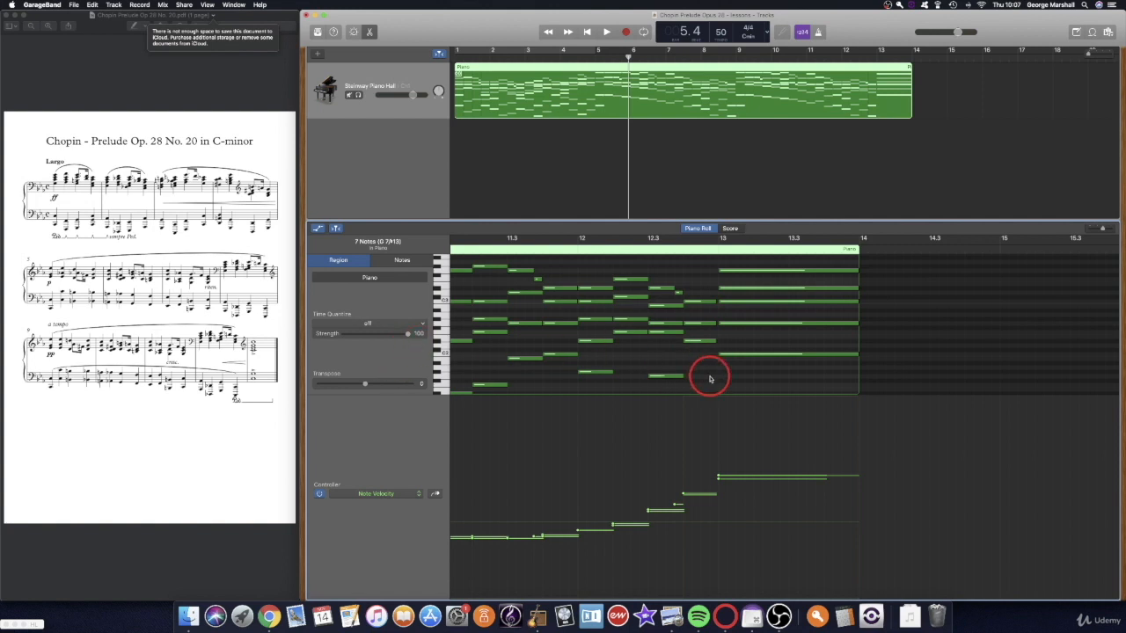
{"action": "left_click", "coordinate": [629, 333]}
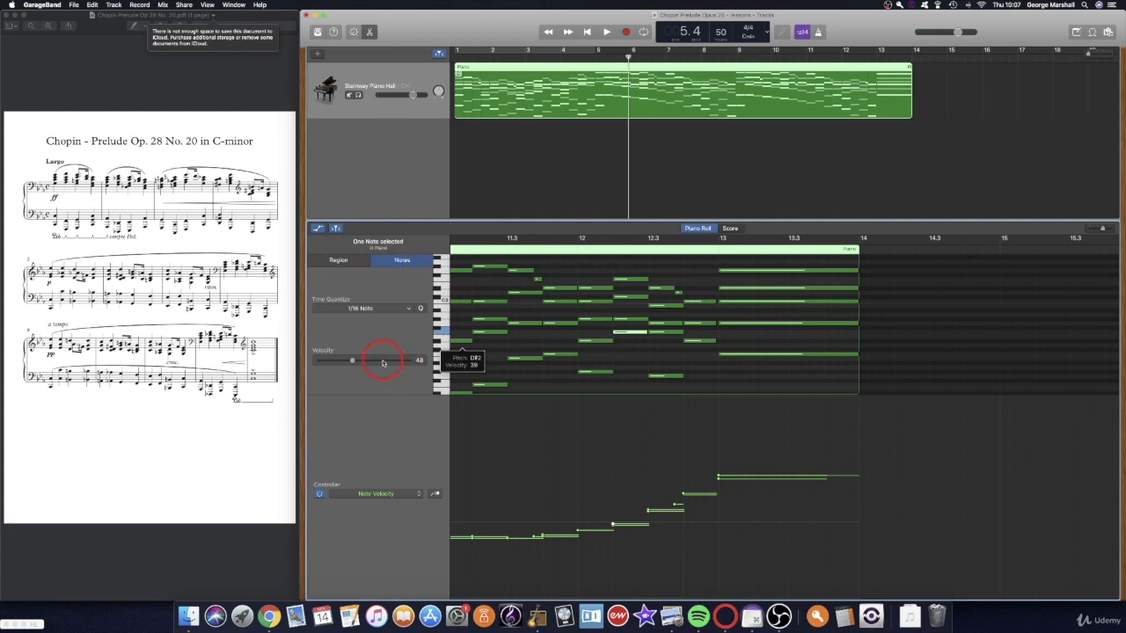
{"action": "mouse_move", "coordinate": [354, 365]}
{"action": "left_mouse_down"}
{"action": "mouse_move", "coordinate": [429, 368]}
{"action": "mouse_move", "coordinate": [401, 366]}
{"action": "left_mouse_up"}
{"action": "mouse_move", "coordinate": [323, 369]}
{"action": "left_mouse_down"}
{"action": "mouse_move", "coordinate": [274, 363]}
{"action": "mouse_move", "coordinate": [323, 368]}
{"action": "left_mouse_up"}
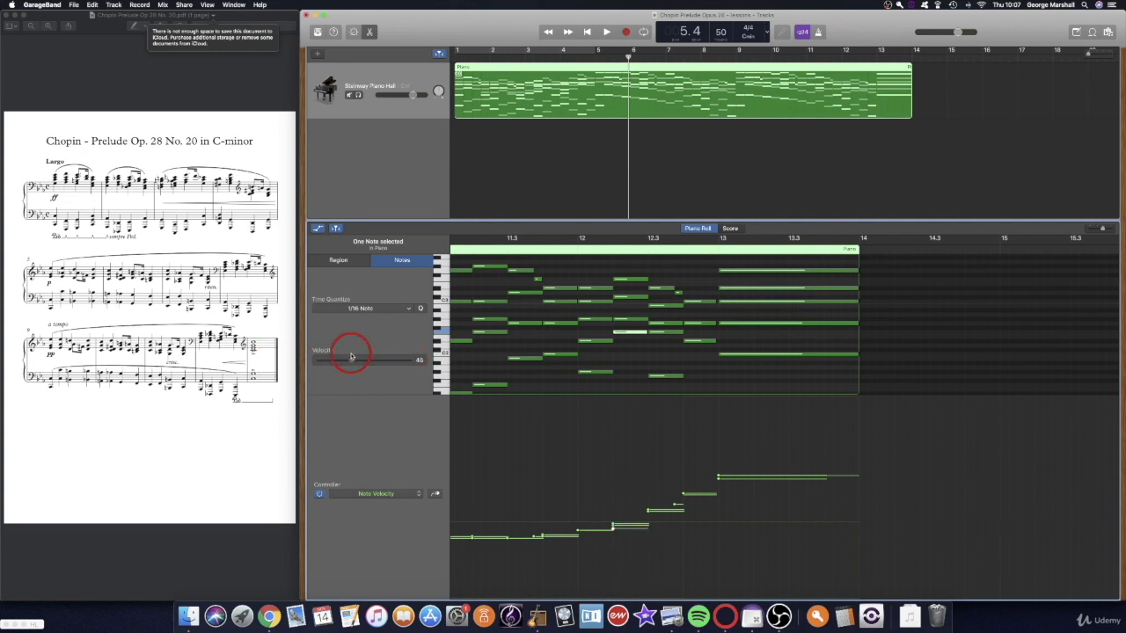
{"action": "left_click", "coordinate": [603, 375]}
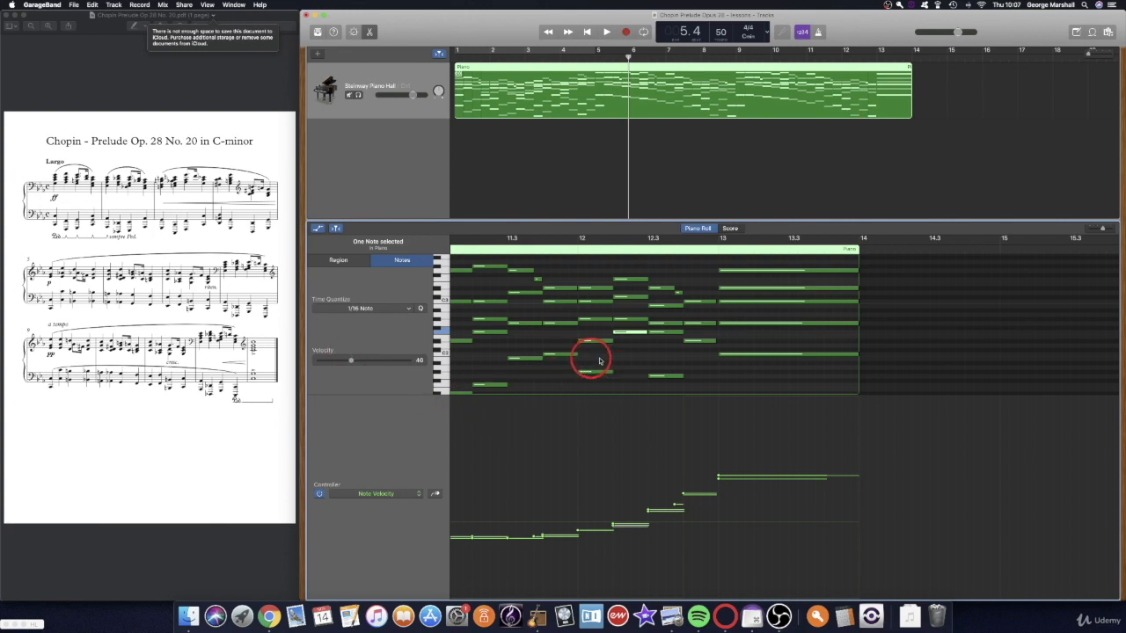
{"action": "left_click", "coordinate": [663, 362]}
Compare the velocity levels of the phrases across bars 1 to 13 with the score's dynamics, placing the playhead at bar 4
{"action": "scroll", "coordinate": [664, 363], "scroll_direction": "left", "scroll_amount": 10}
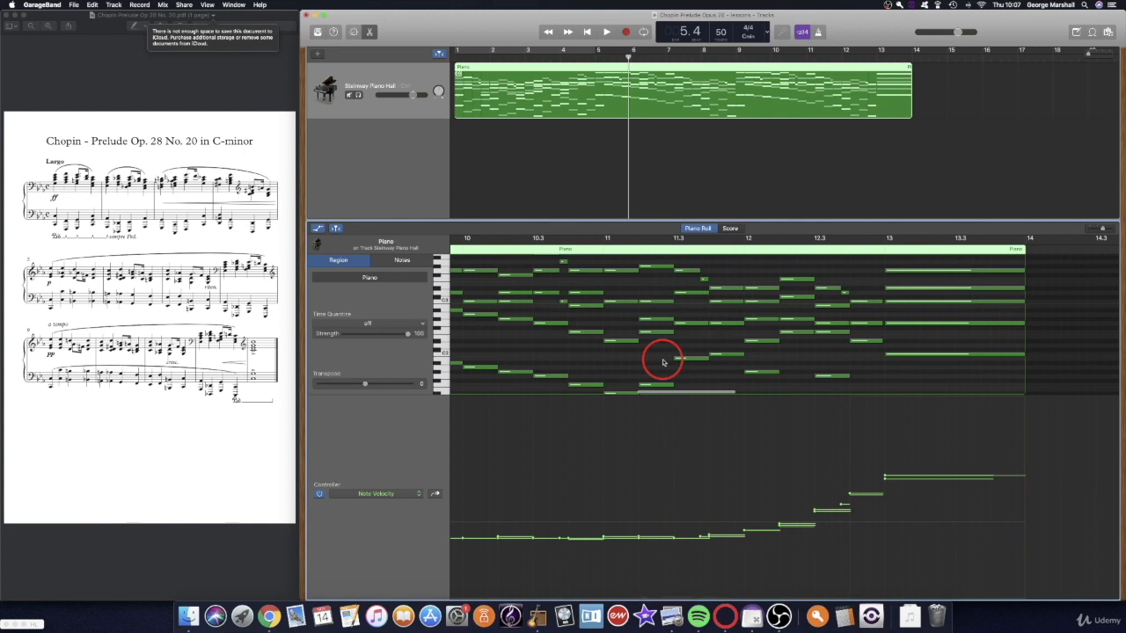
{"action": "scroll", "coordinate": [663, 362], "scroll_direction": "right", "scroll_amount": 5}
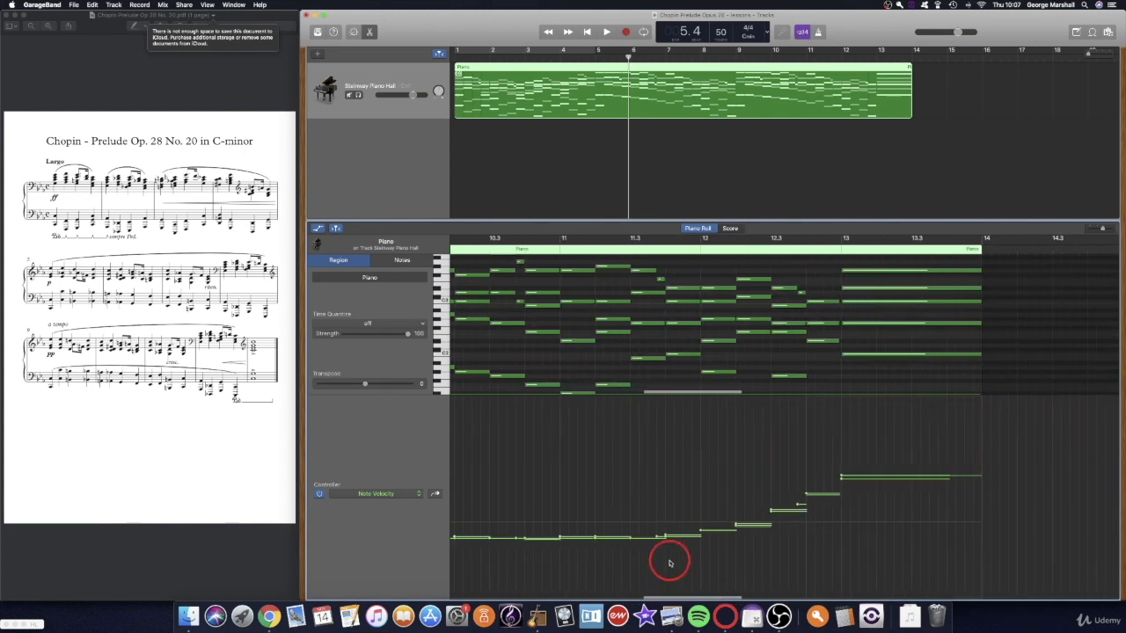
{"action": "scroll", "coordinate": [623, 493], "scroll_direction": "left", "scroll_amount": 20}
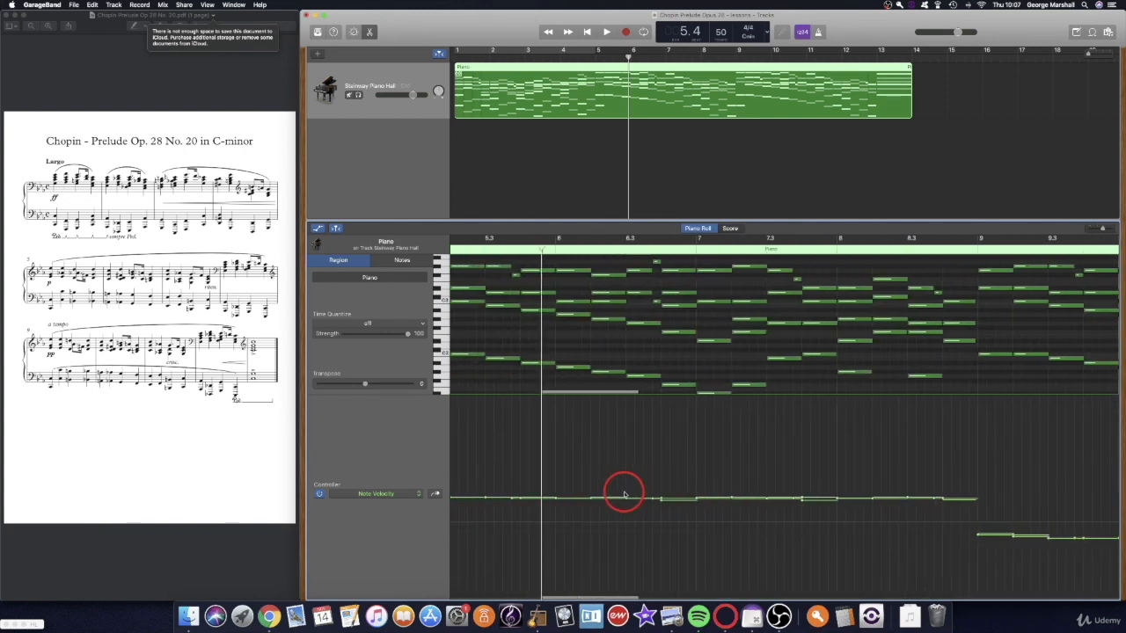
{"action": "scroll", "coordinate": [624, 494], "scroll_direction": "left", "scroll_amount": 8}
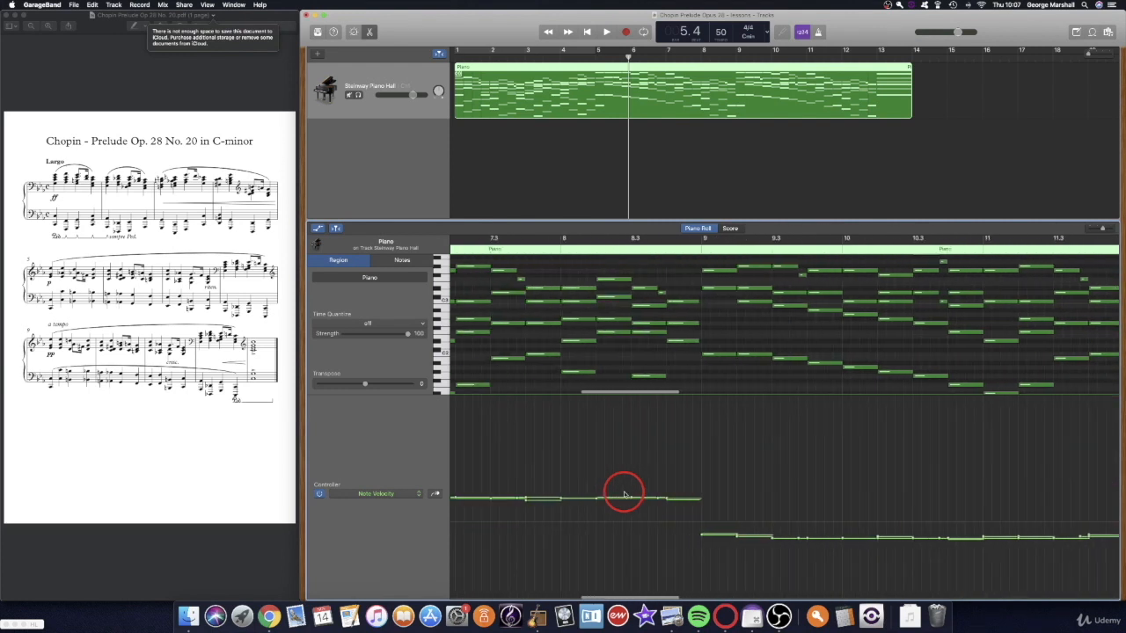
{"action": "scroll", "coordinate": [624, 494], "scroll_direction": "left", "scroll_amount": 12}
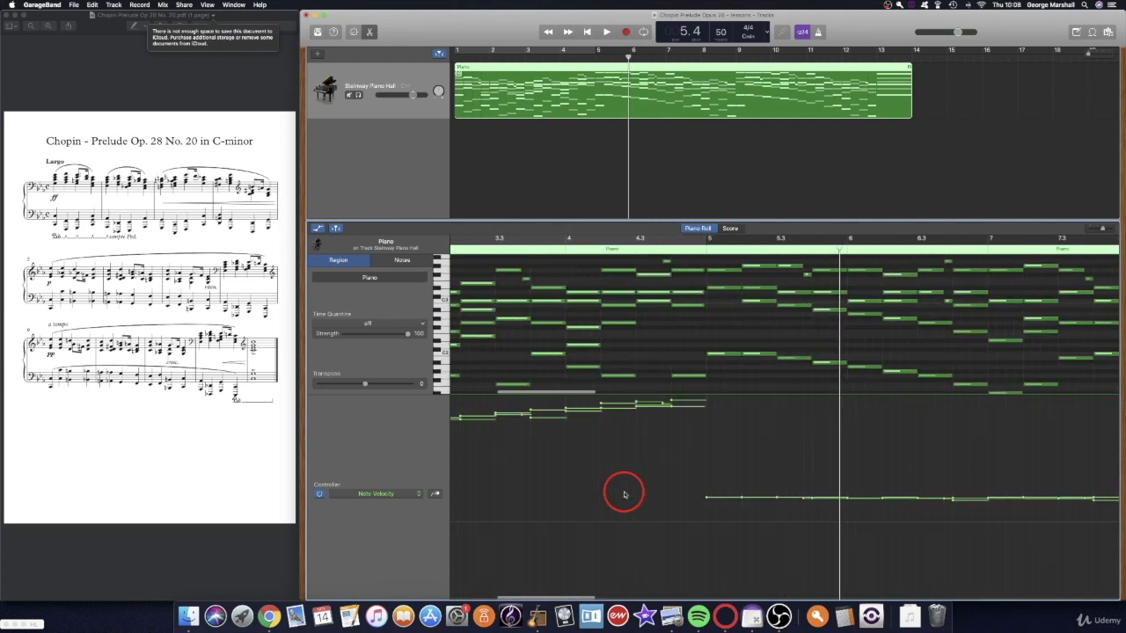
{"action": "left_click", "coordinate": [551, 251]}
{"action": "scroll", "coordinate": [552, 255], "scroll_direction": "right", "scroll_amount": 6}
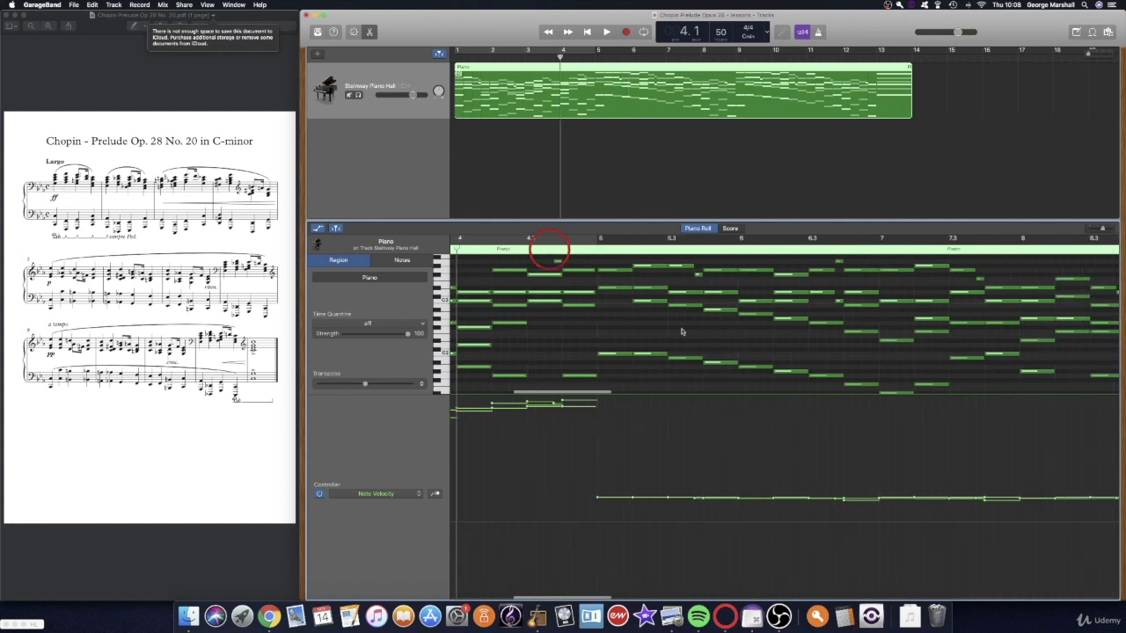
{"action": "scroll", "coordinate": [682, 331], "scroll_direction": "left", "scroll_amount": 6}
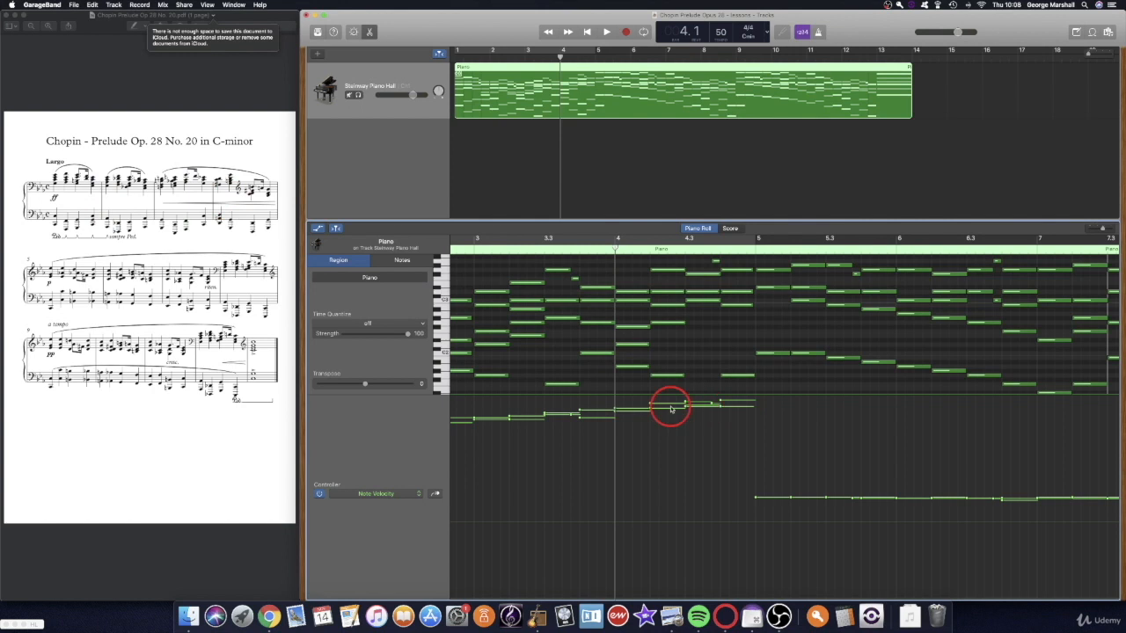
{"action": "scroll", "coordinate": [655, 393], "scroll_direction": "right", "scroll_amount": 15}
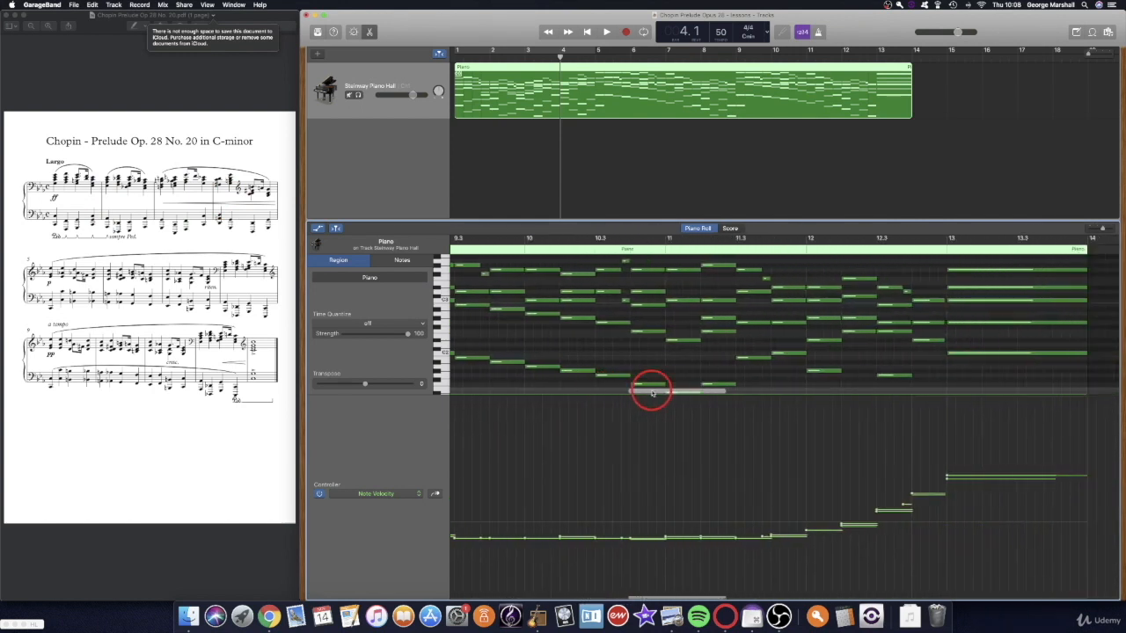
{"action": "scroll", "coordinate": [652, 393], "scroll_direction": "left", "scroll_amount": 15}
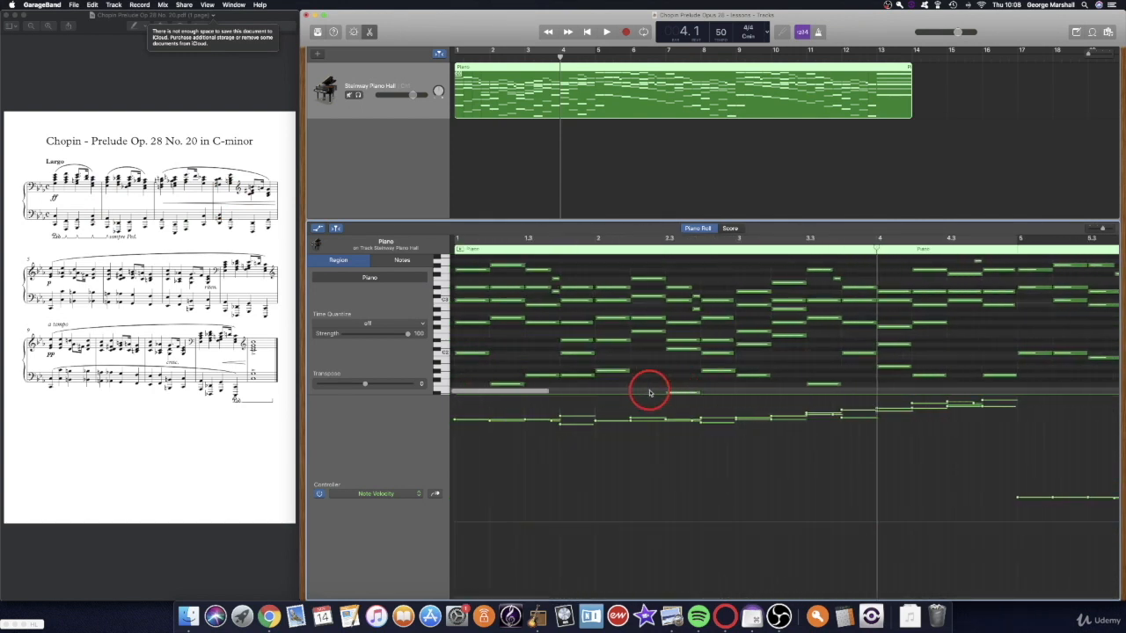
Return the playhead to the start and trace the velocity contour from the bar 3 to 4 crescendo through to the final chord
{"action": "left_click", "coordinate": [586, 32]}
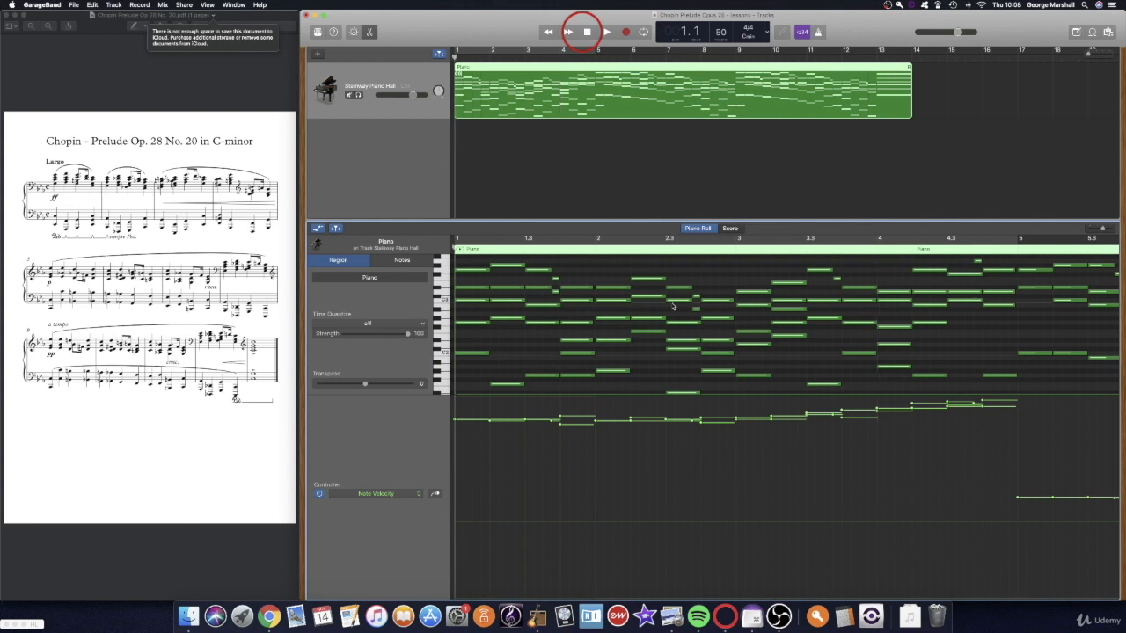
{"action": "scroll", "coordinate": [672, 306], "scroll_direction": "right", "scroll_amount": 5}
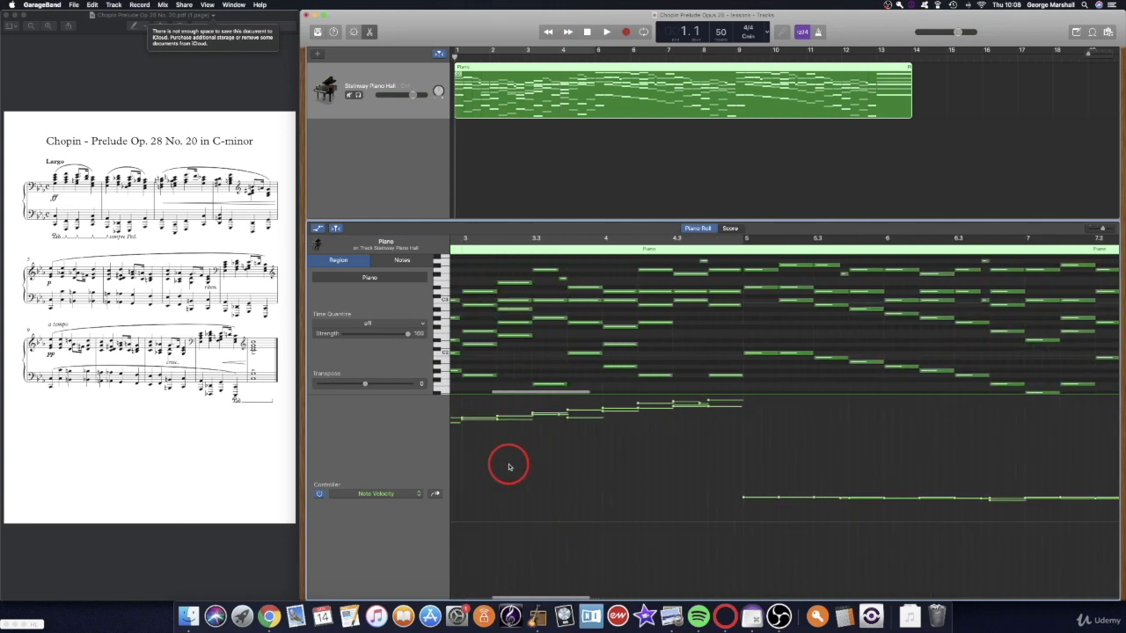
{"action": "scroll", "coordinate": [512, 463], "scroll_direction": "left", "scroll_amount": 2}
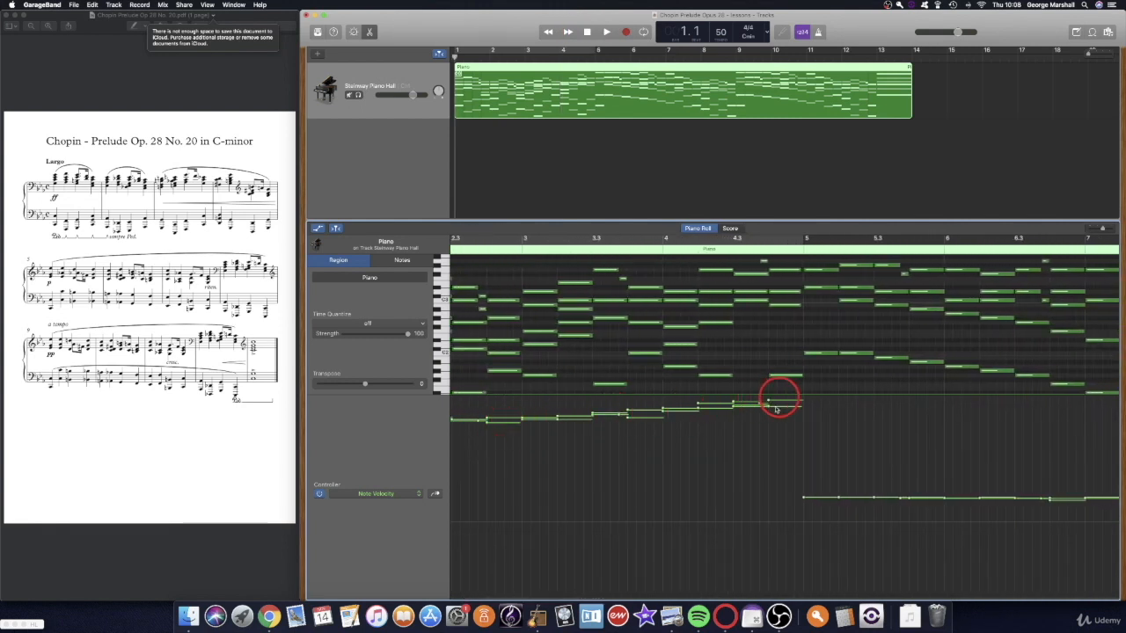
{"action": "scroll", "coordinate": [799, 497], "scroll_direction": "right", "scroll_amount": 6}
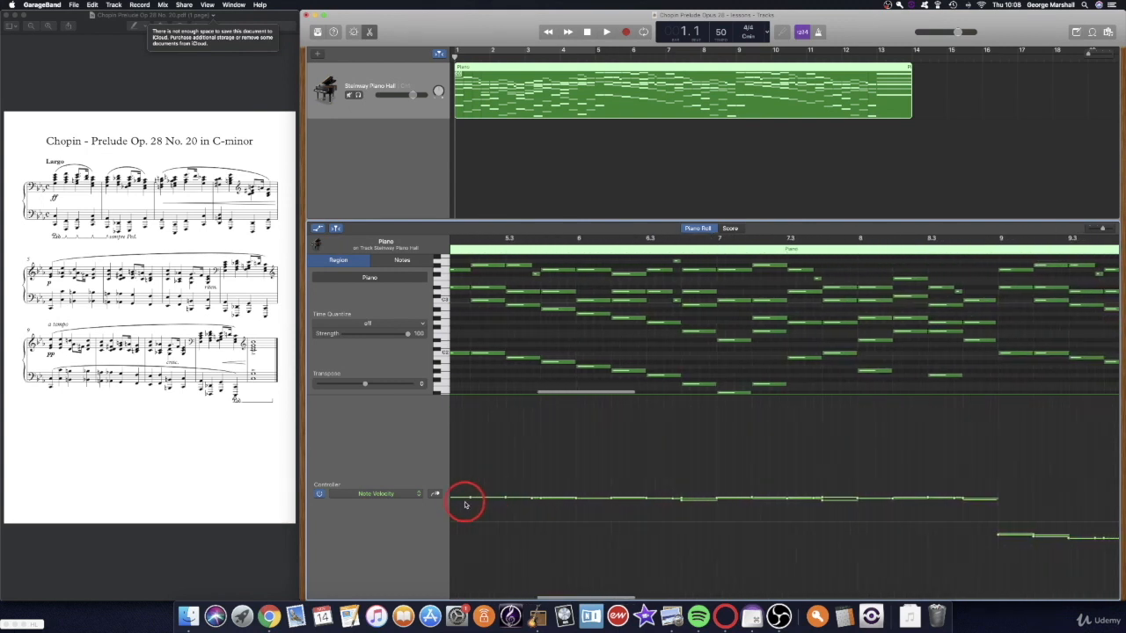
{"action": "scroll", "coordinate": [510, 501], "scroll_direction": "left", "scroll_amount": 2}
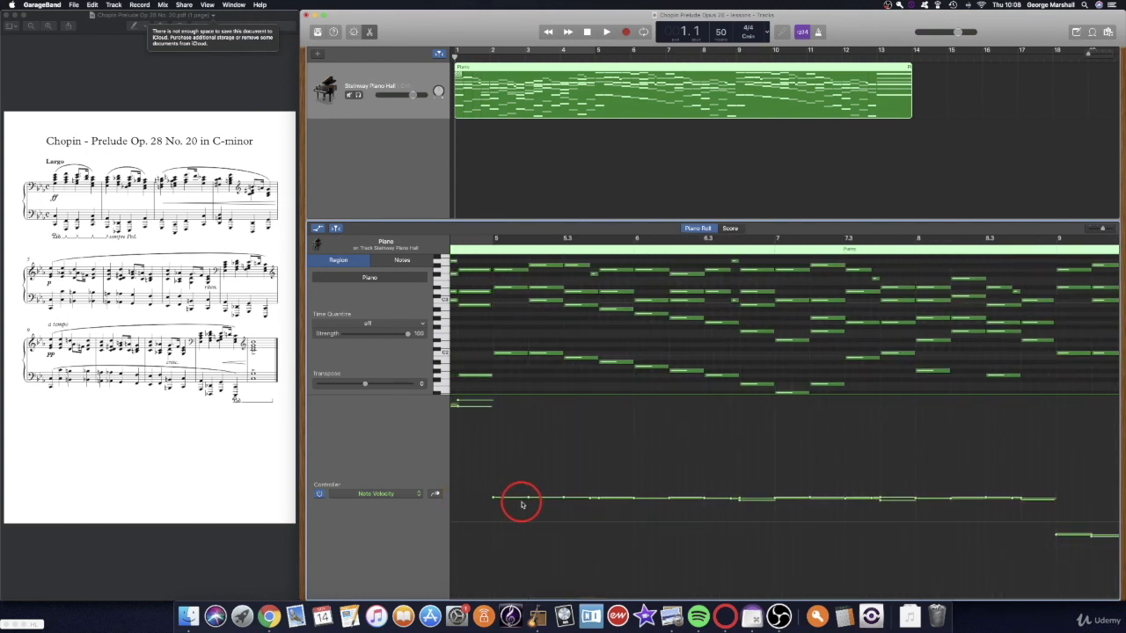
{"action": "scroll", "coordinate": [572, 506], "scroll_direction": "right", "scroll_amount": 10}
{"action": "scroll", "coordinate": [728, 544], "scroll_direction": "right", "scroll_amount": 10}
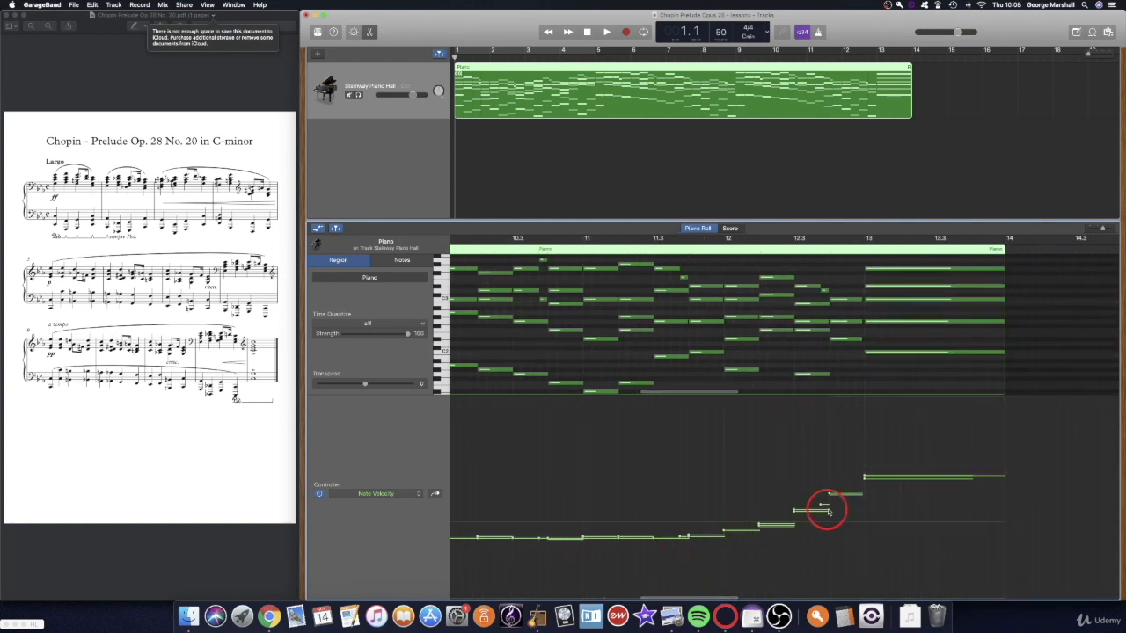
{"action": "left_click_drag", "start_coordinate": [828, 513], "coordinate": [871, 486]}
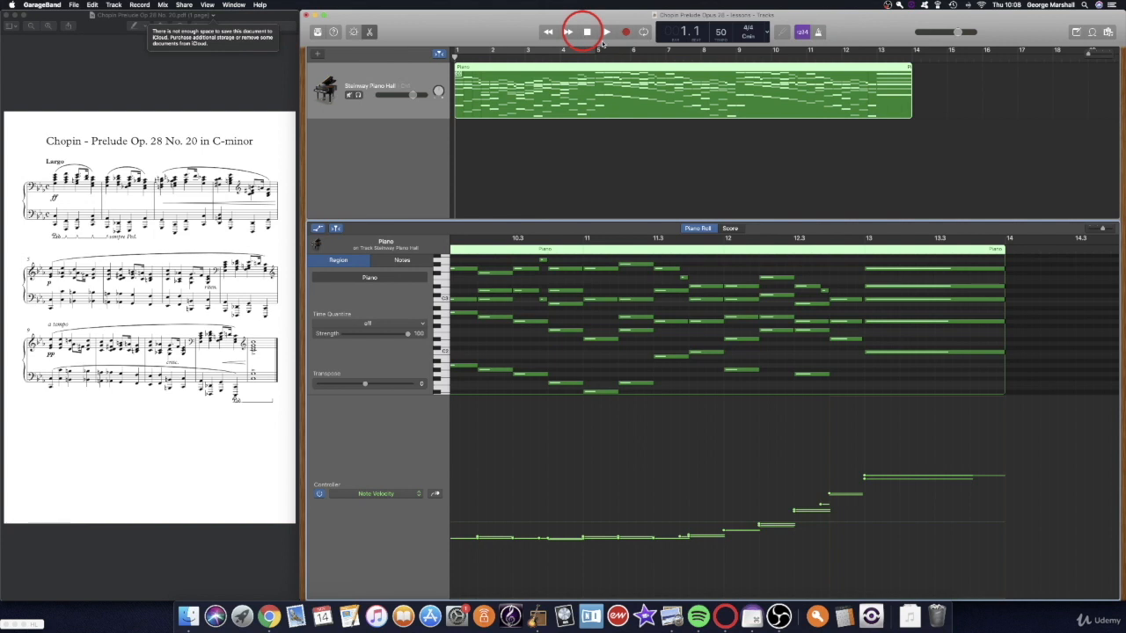
Play the whole piece from the start to its end to hear the new dynamics, and review the velocities of bars 8 to 13
{"action": "key", "text": "space"}
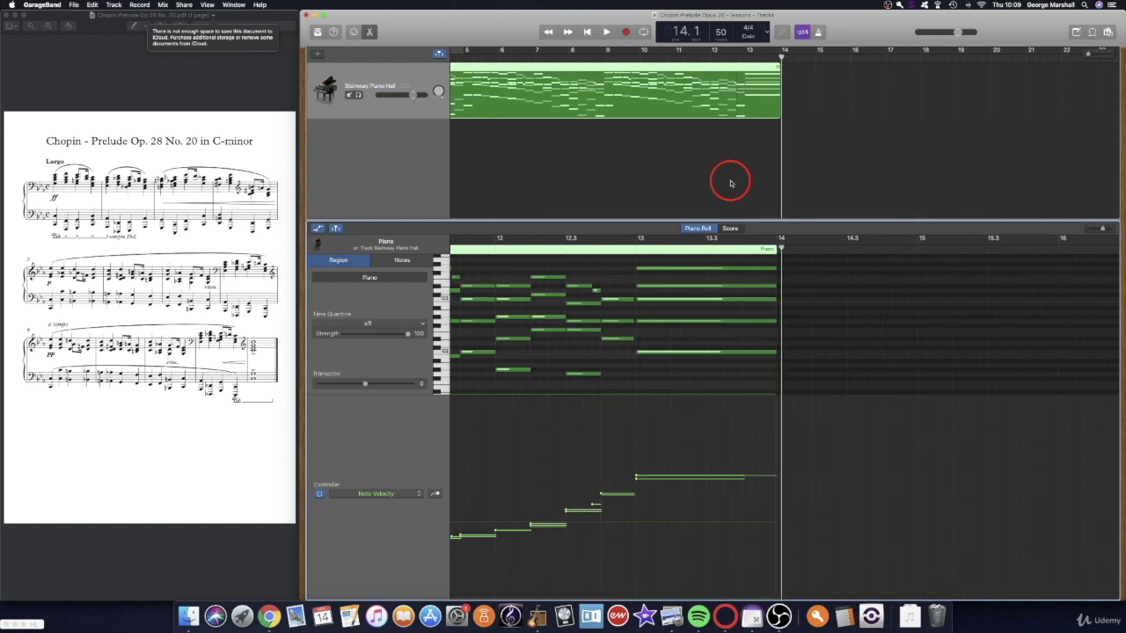
{"action": "scroll", "coordinate": [716, 314], "scroll_direction": "left", "scroll_amount": 10}
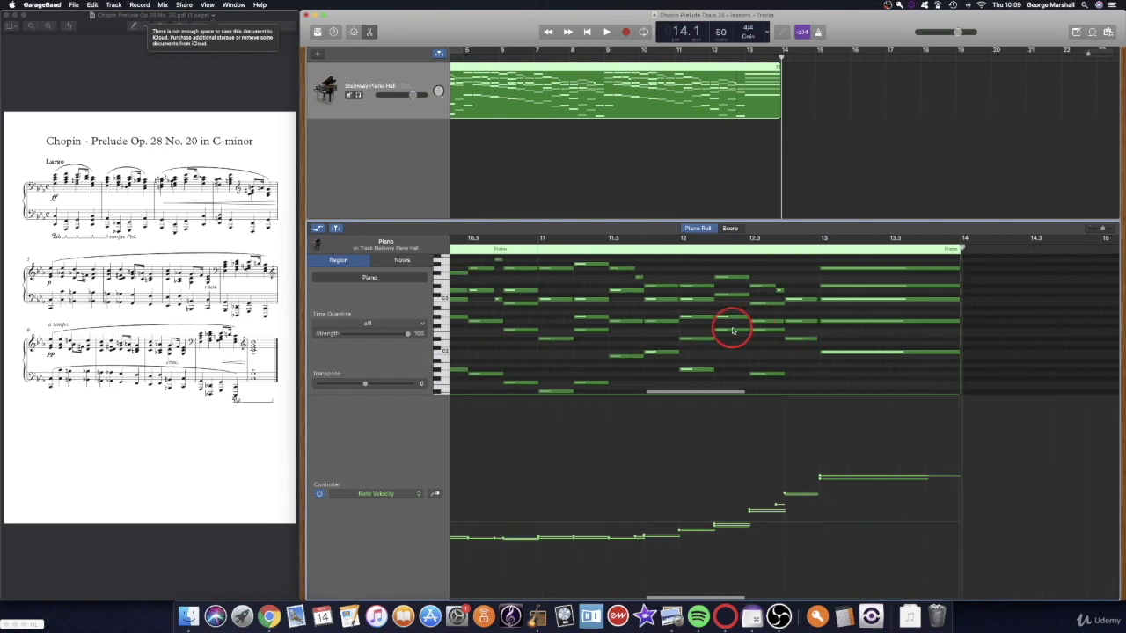
{"action": "scroll", "coordinate": [686, 322], "scroll_direction": "left", "scroll_amount": 1}
{"action": "scroll", "coordinate": [743, 320], "scroll_direction": "left", "scroll_amount": 5}
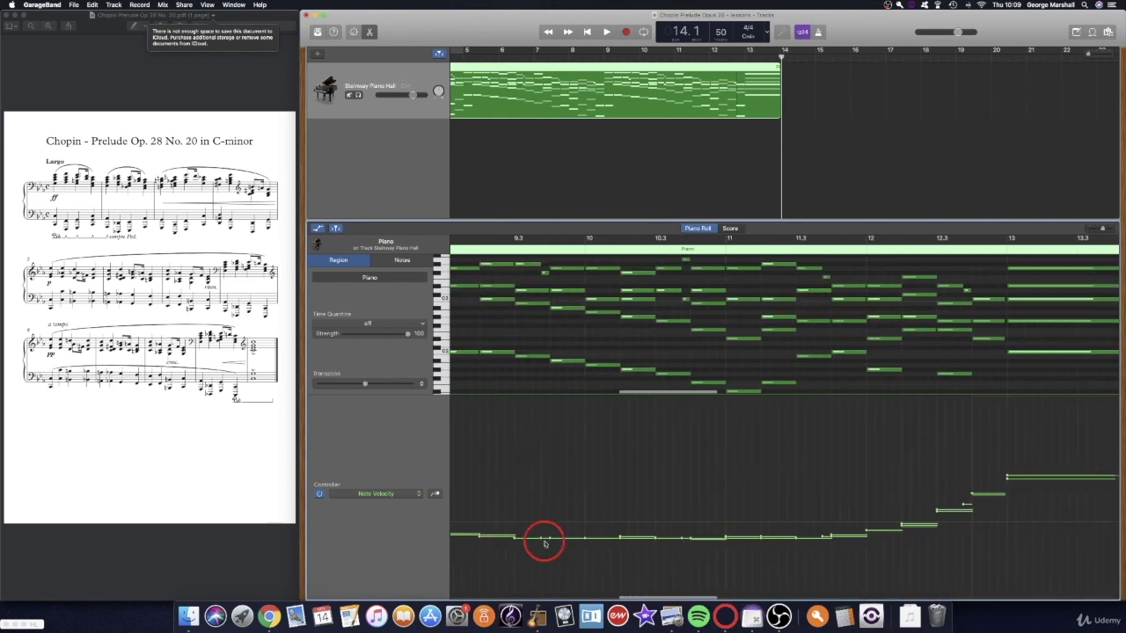
{"action": "scroll", "coordinate": [708, 353], "scroll_direction": "left", "scroll_amount": 3}
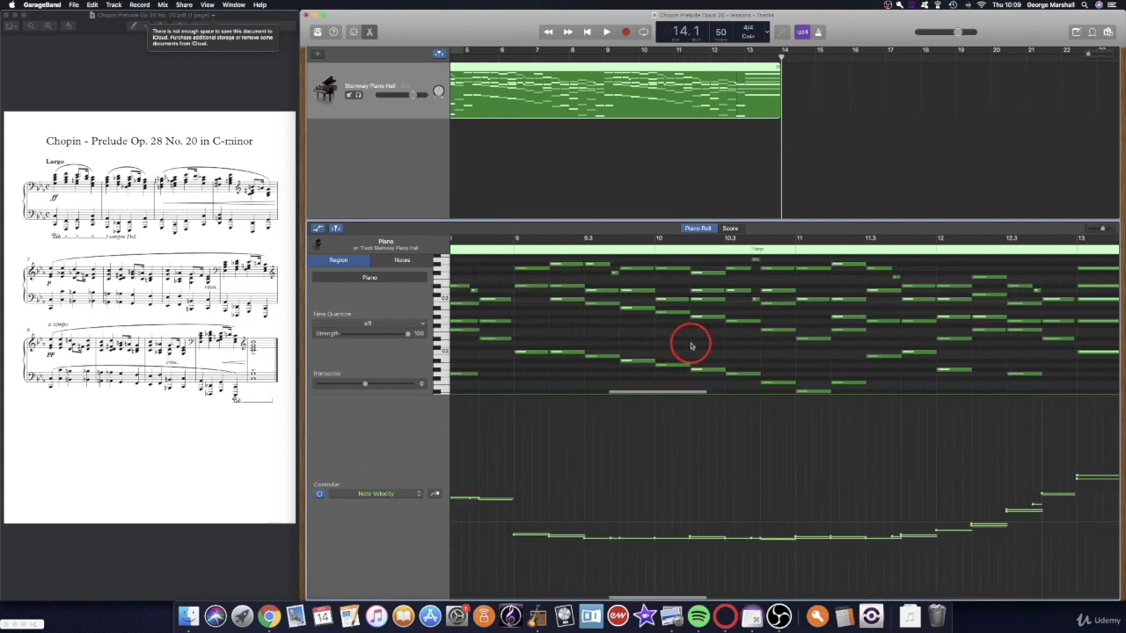
{"action": "scroll", "coordinate": [691, 343], "scroll_direction": "right", "scroll_amount": 10}
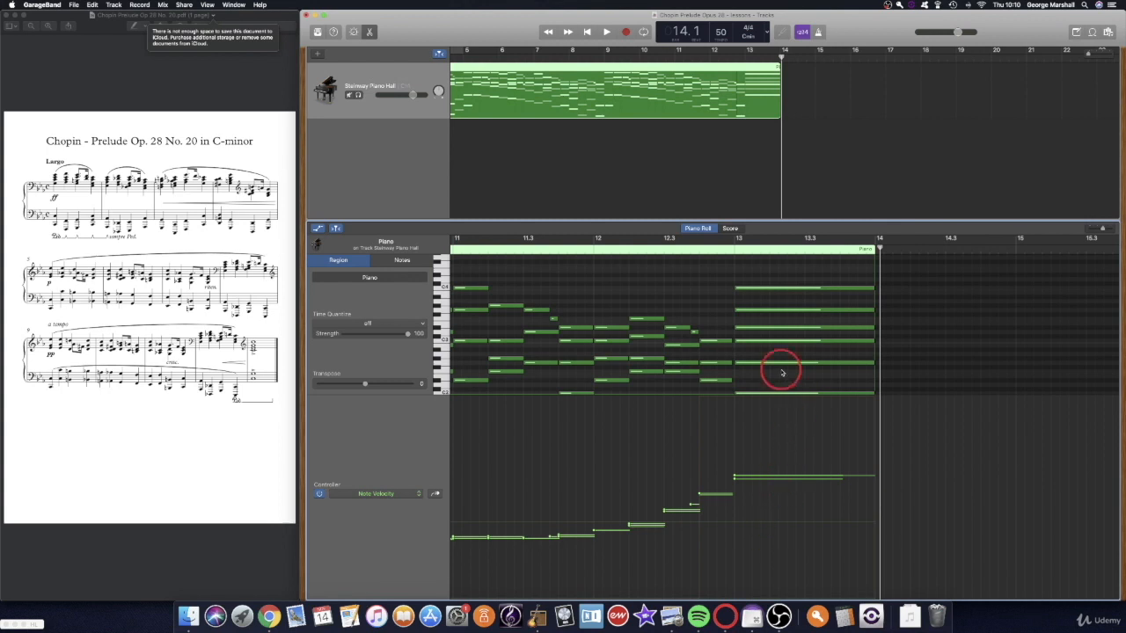
{"action": "scroll", "coordinate": [691, 359], "scroll_direction": "left", "scroll_amount": 5}
{"action": "scroll", "coordinate": [696, 362], "scroll_direction": "left", "scroll_amount": 6}
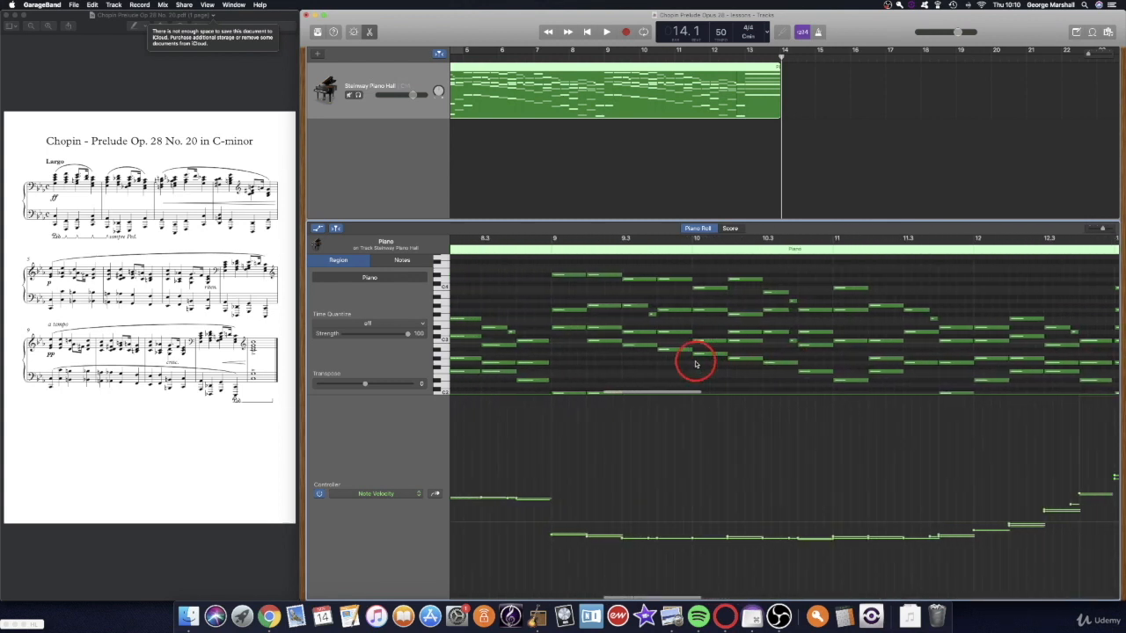
Compare the velocity drop at bar 5 with the bar 3 to 4 crescendo and the phrases up to bar 11, including the low notes
{"action": "scroll", "coordinate": [700, 364], "scroll_direction": "left", "scroll_amount": 4}
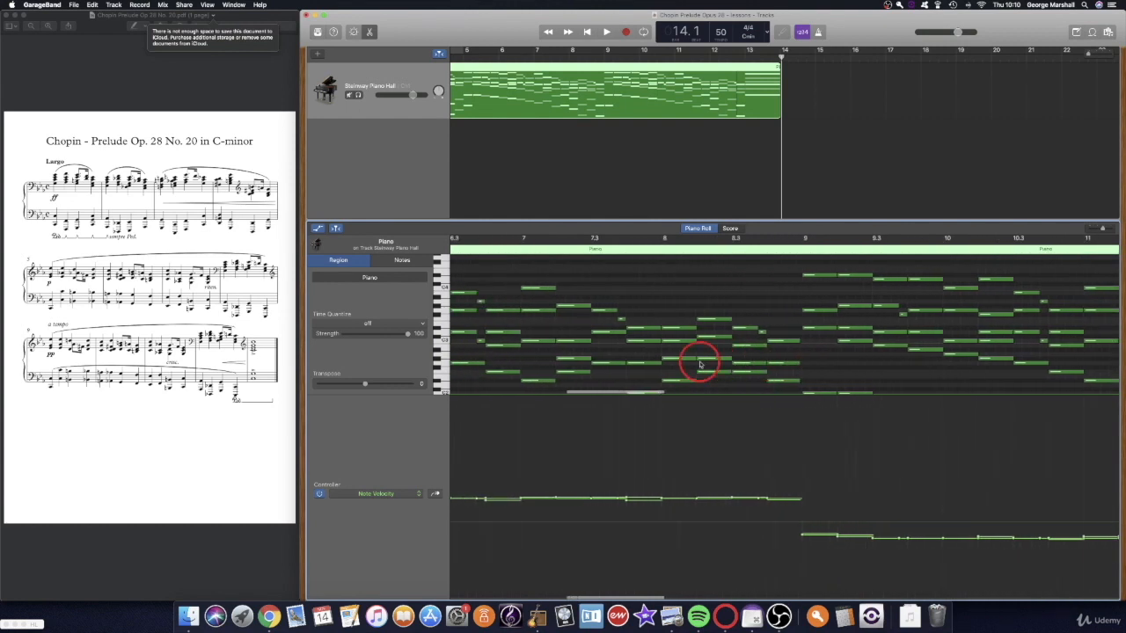
{"action": "scroll", "coordinate": [708, 340], "scroll_direction": "left", "scroll_amount": 5}
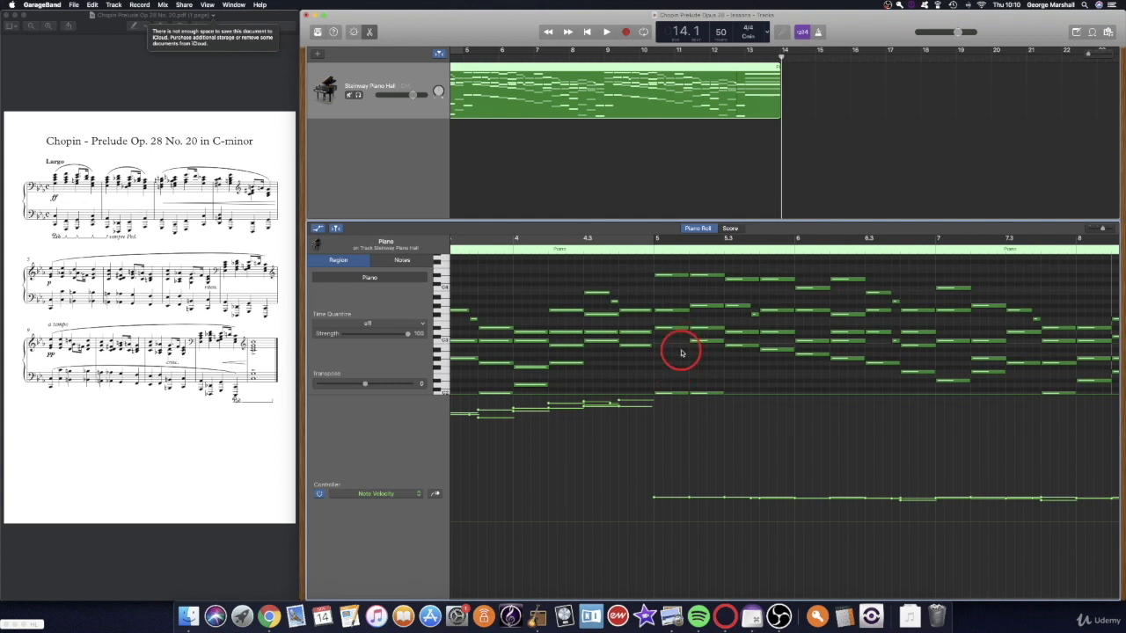
{"action": "scroll", "coordinate": [684, 350], "scroll_direction": "left", "scroll_amount": 3}
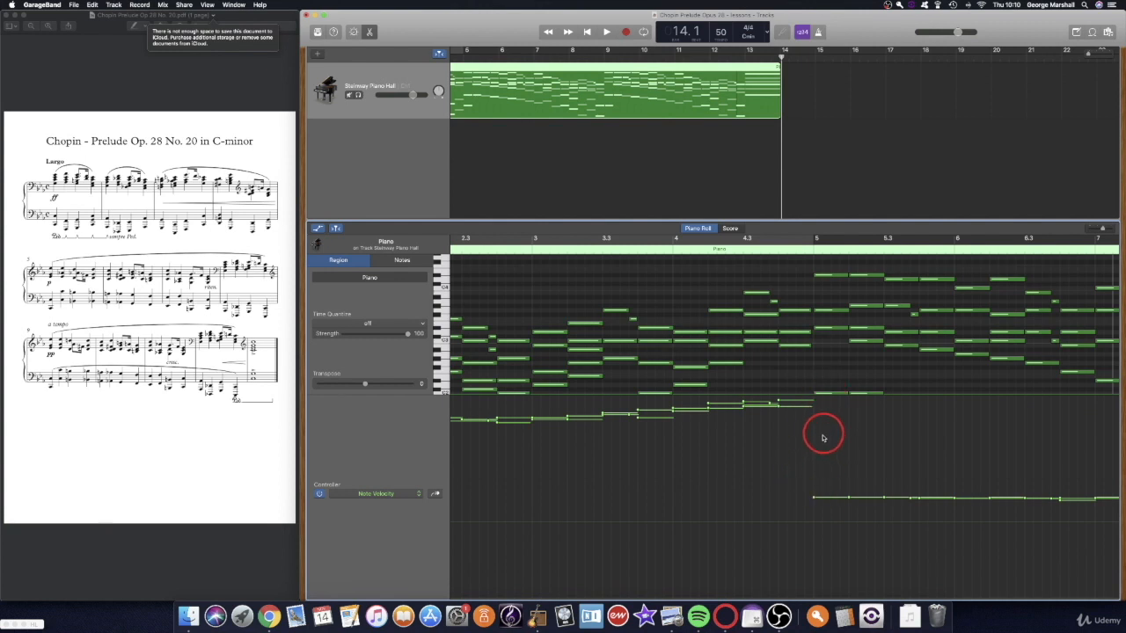
{"action": "scroll", "coordinate": [816, 497], "scroll_direction": "right", "scroll_amount": 5}
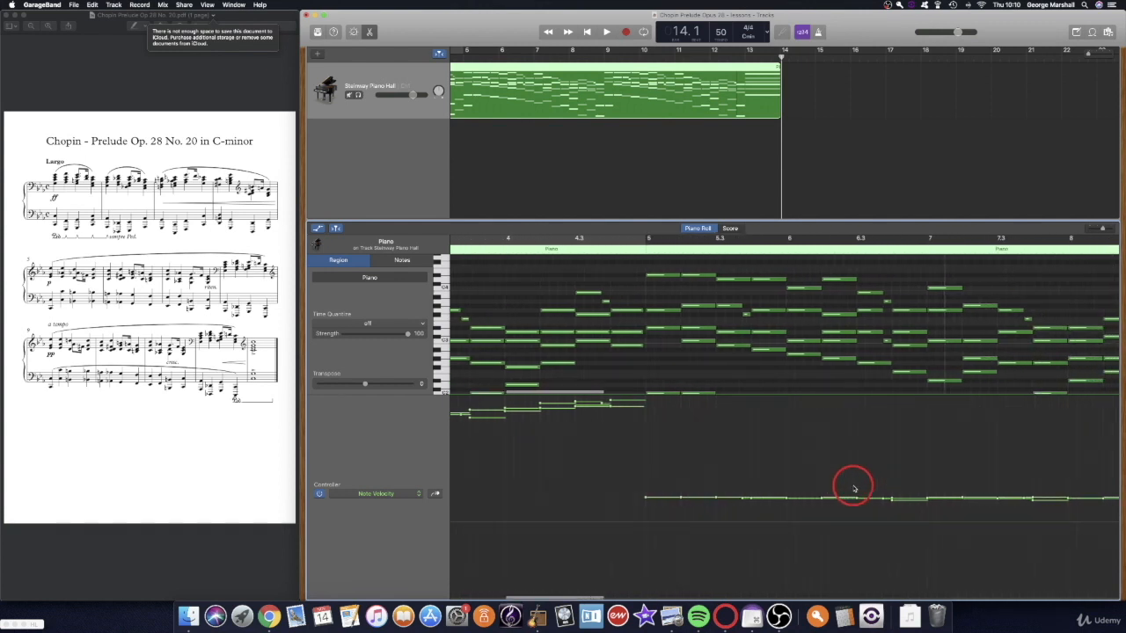
{"action": "scroll", "coordinate": [691, 330], "scroll_direction": "left", "scroll_amount": 3}
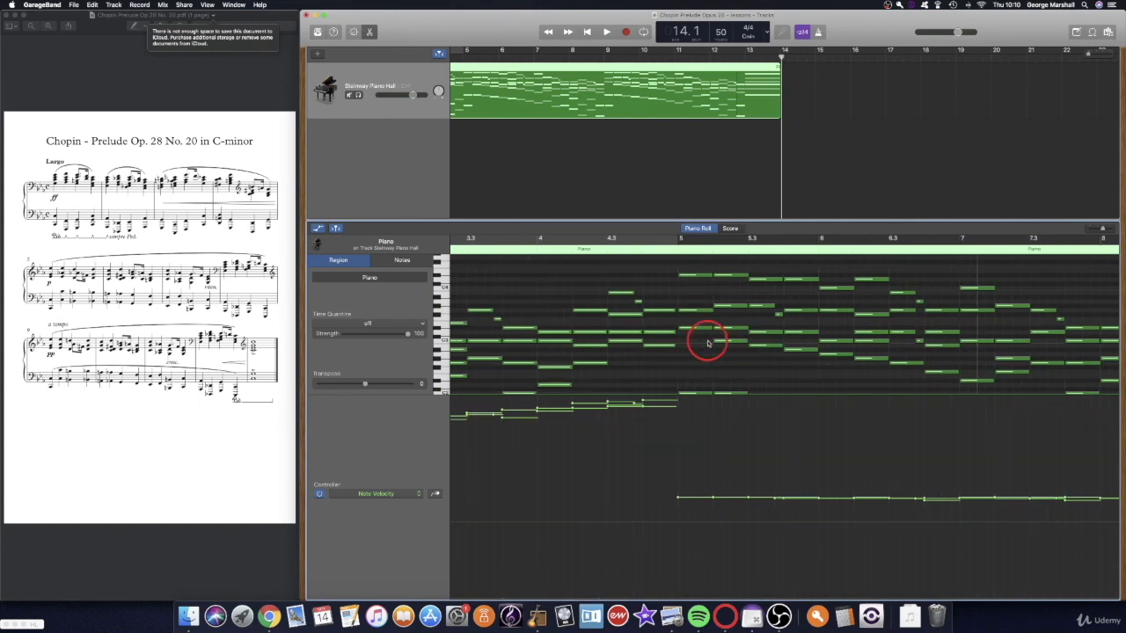
{"action": "scroll", "coordinate": [702, 359], "scroll_direction": "down", "scroll_amount": 5}
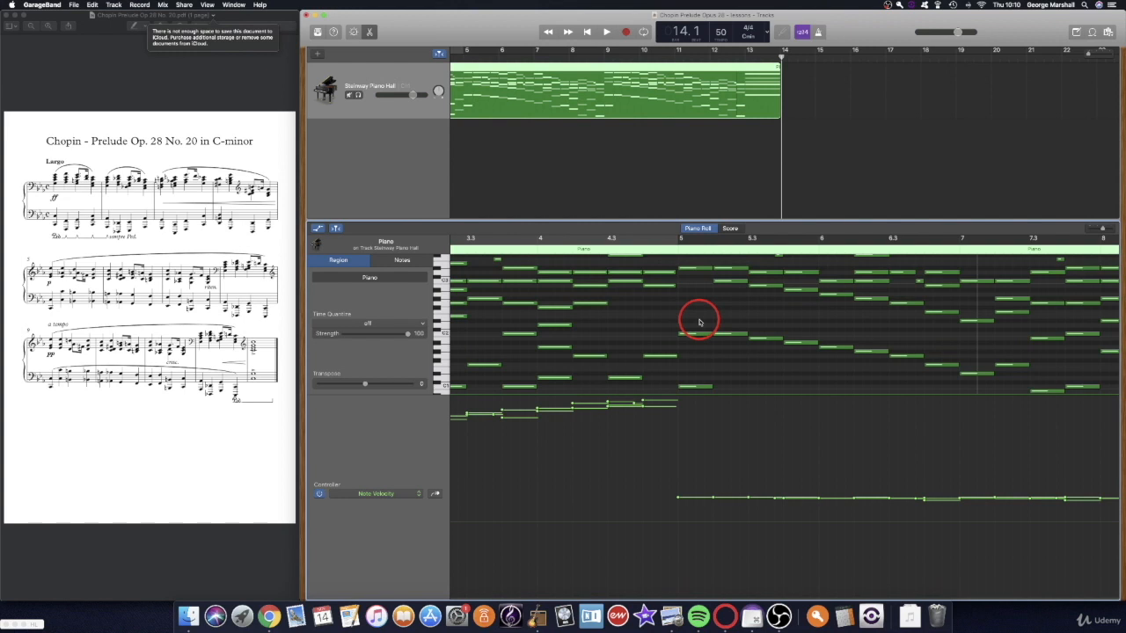
{"action": "scroll", "coordinate": [700, 368], "scroll_direction": "right", "scroll_amount": 1}
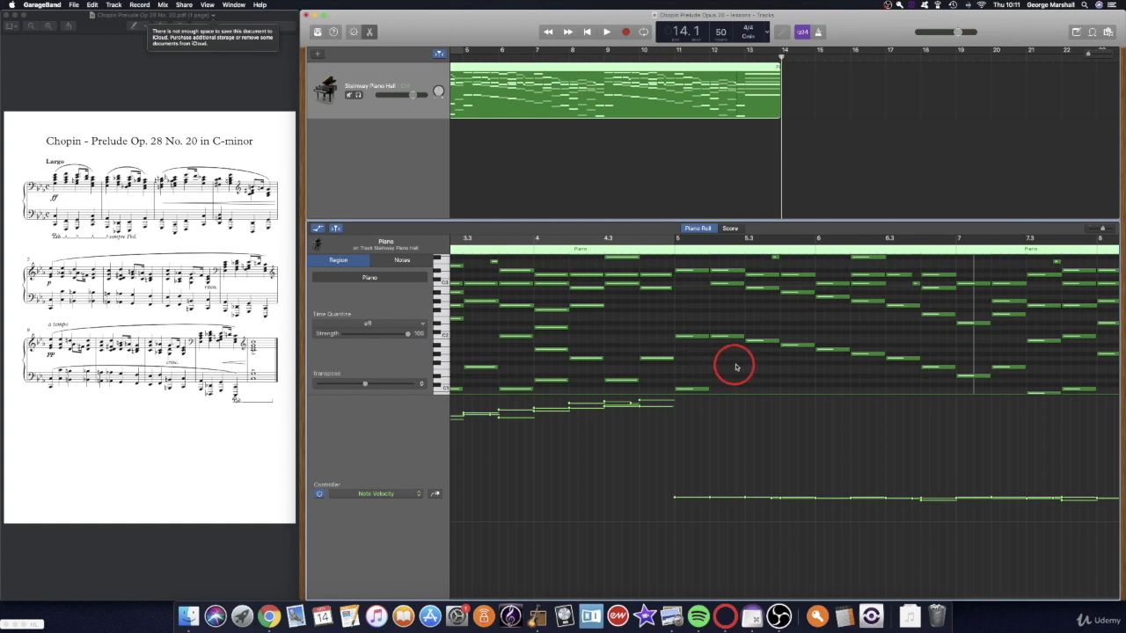
{"action": "scroll", "coordinate": [737, 367], "scroll_direction": "right", "scroll_amount": 5}
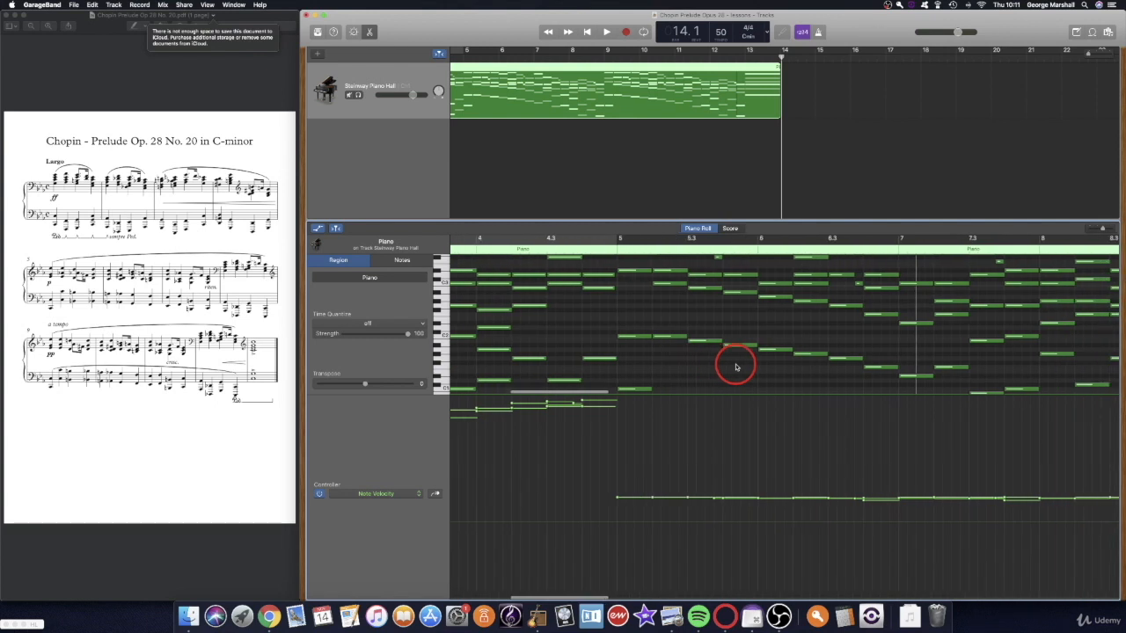
{"action": "scroll", "coordinate": [736, 366], "scroll_direction": "left", "scroll_amount": 7}
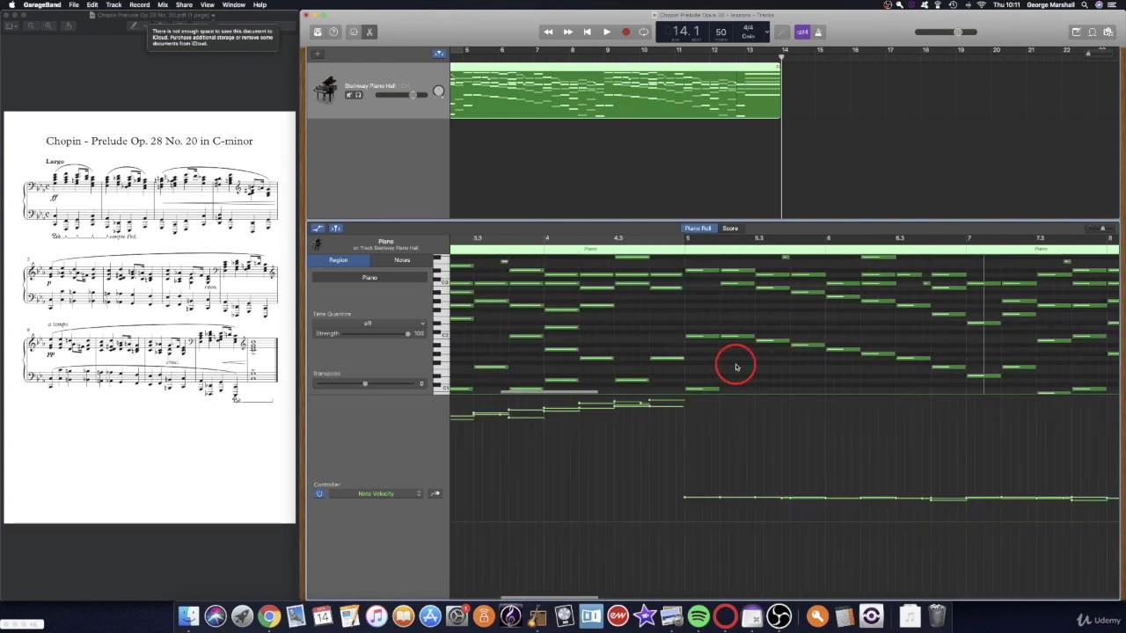
{"action": "scroll", "coordinate": [736, 367], "scroll_direction": "left", "scroll_amount": 1}
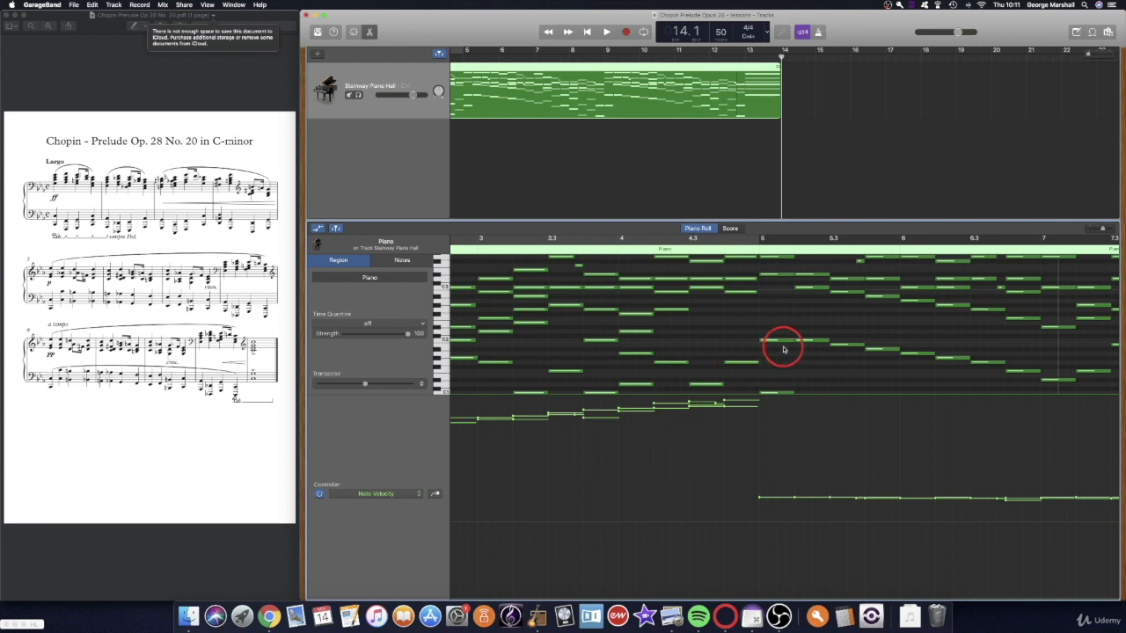
{"action": "scroll", "coordinate": [798, 355], "scroll_direction": "right", "scroll_amount": 2}
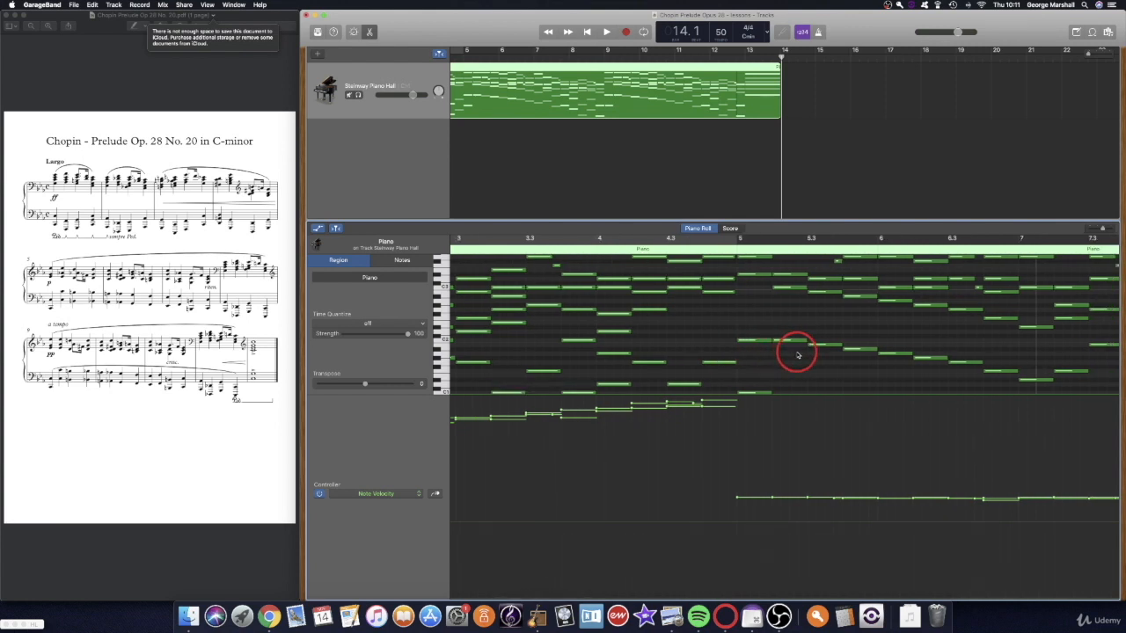
{"action": "scroll", "coordinate": [798, 355], "scroll_direction": "right", "scroll_amount": 4}
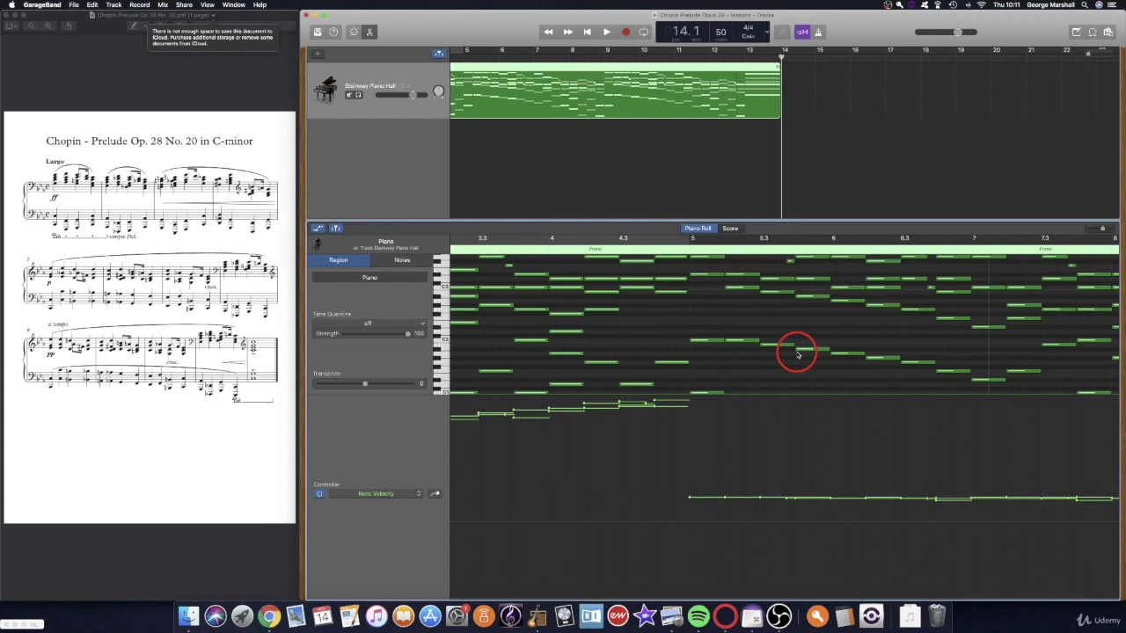
Add five C2 notes on successive beats from bar 15 beat 1 to bar 16 beat 1, each just over half a beat long
{"action": "scroll", "coordinate": [798, 355], "scroll_direction": "right", "scroll_amount": 10}
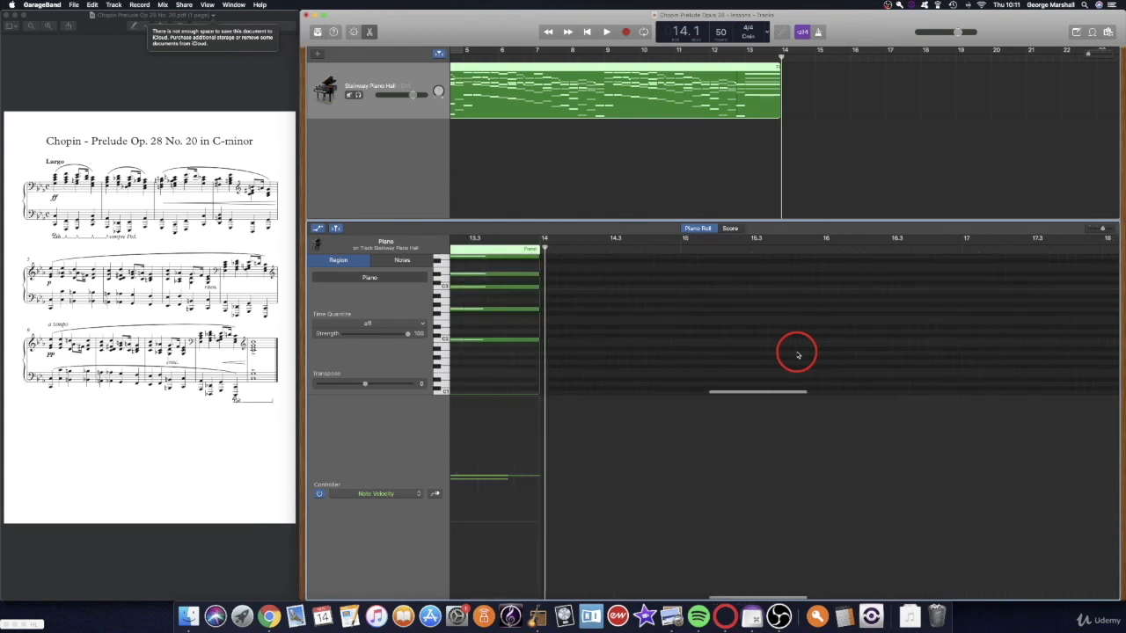
{"action": "scroll", "coordinate": [798, 354], "scroll_direction": "left", "scroll_amount": 2}
{"action": "left_click", "coordinate": [749, 340], "text": "super"}
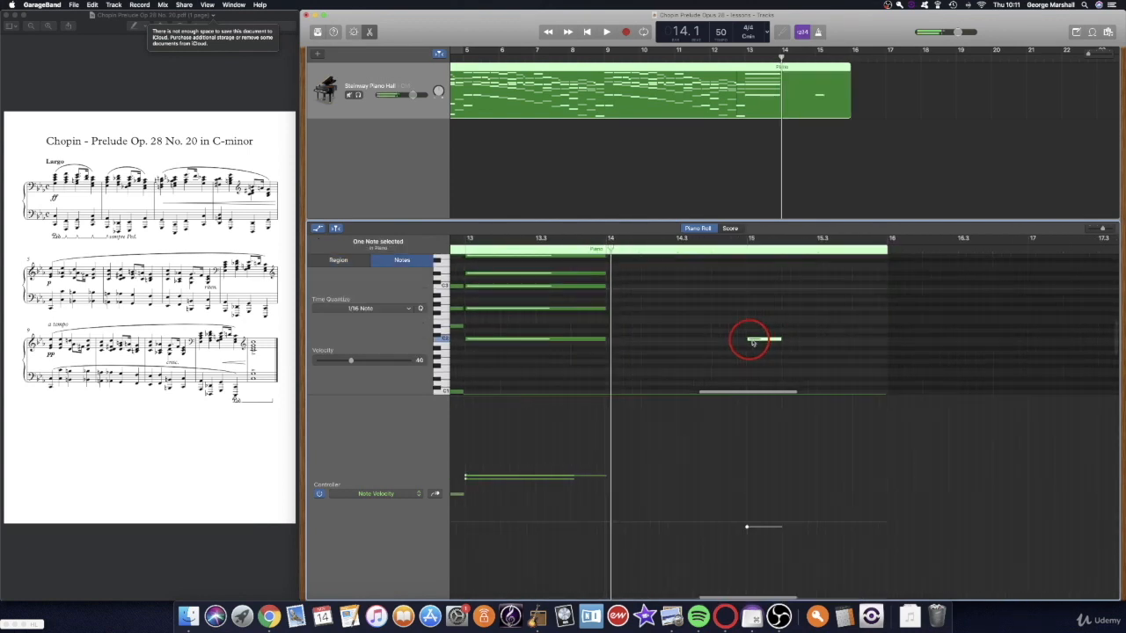
{"action": "left_click_drag", "start_coordinate": [780, 339], "coordinate": [766, 340]}
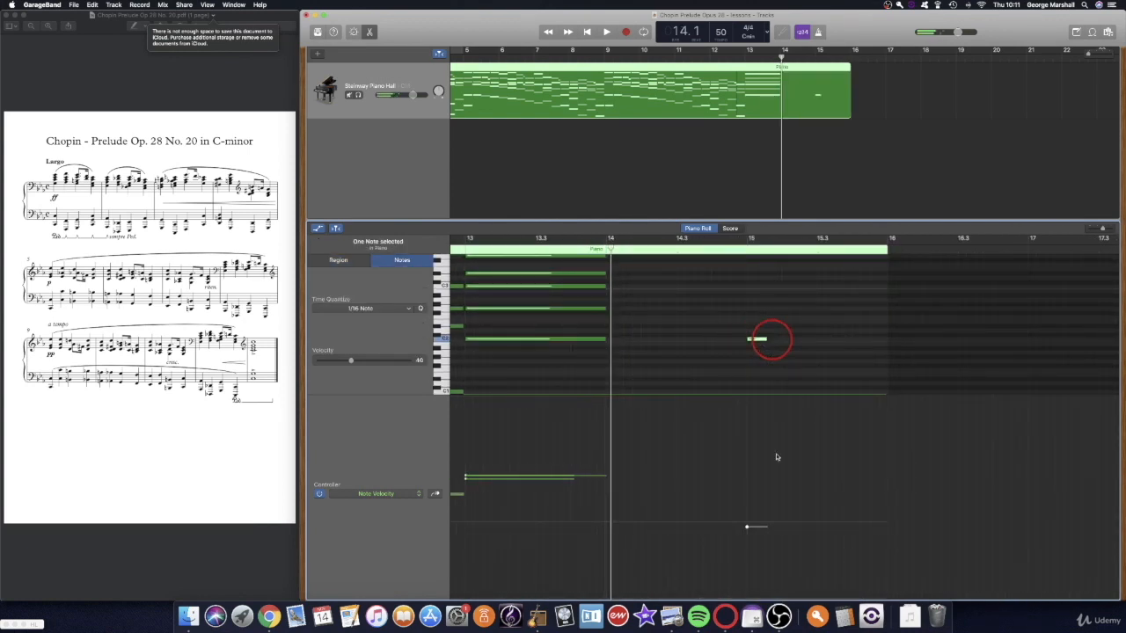
{"action": "left_click", "coordinate": [783, 339], "text": "super"}
{"action": "left_click", "coordinate": [826, 339], "text": "super"}
{"action": "left_click", "coordinate": [862, 340], "text": "super"}
{"action": "left_click", "coordinate": [896, 339], "text": "super"}
Set the velocities of the five C2 notes in rising steps: 1, 30, 60, 90, and the fifth higher still
{"action": "left_click", "coordinate": [754, 525]}
{"action": "left_click_drag", "start_coordinate": [753, 524], "coordinate": [747, 594]}
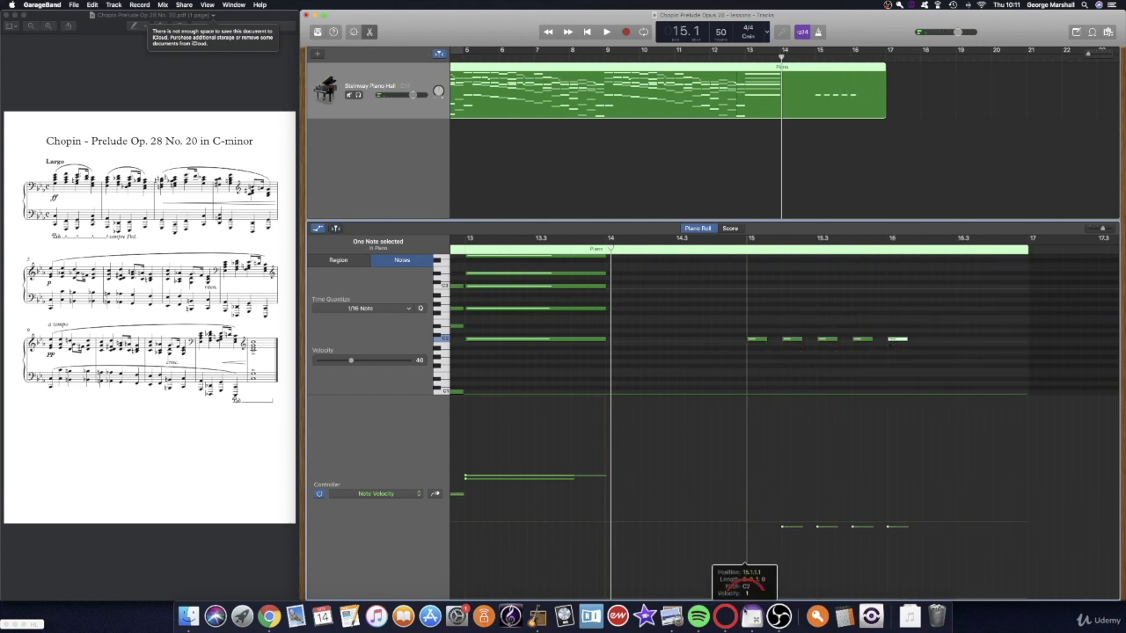
{"action": "left_click_drag", "start_coordinate": [782, 526], "coordinate": [852, 457]}
{"action": "left_click", "coordinate": [817, 529]}
{"action": "left_click_drag", "start_coordinate": [887, 526], "coordinate": [888, 408]}
{"action": "scroll", "coordinate": [887, 408], "scroll_direction": "down", "scroll_amount": 1}
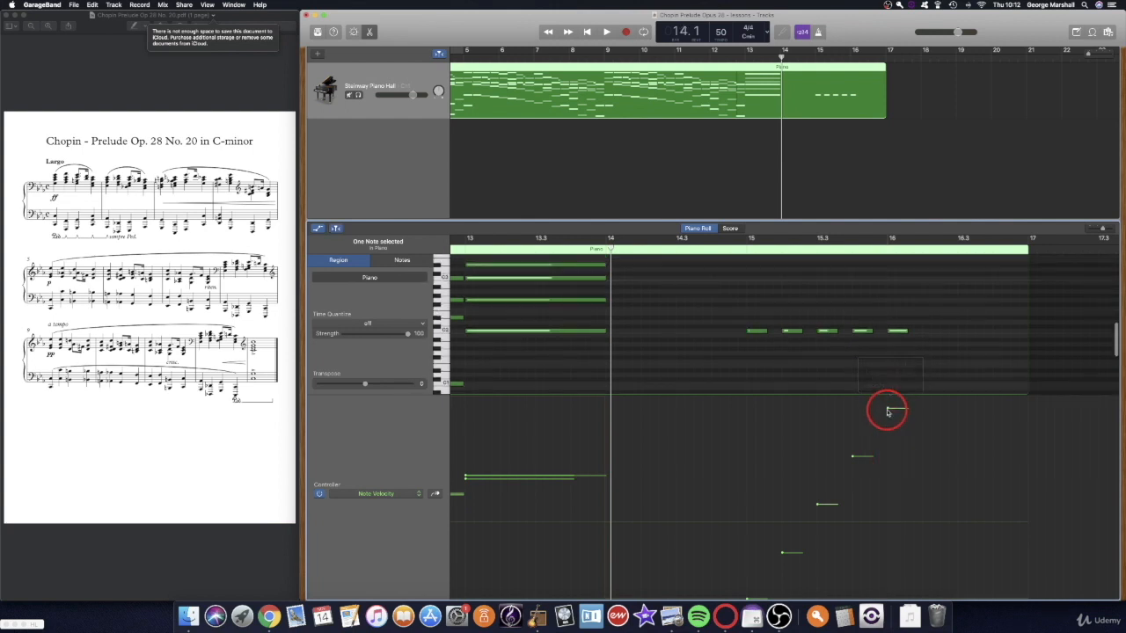
Add a sixth C2 note of the same length on bar 16 beat 2 and set its velocity to 127
{"action": "left_click", "coordinate": [892, 332]}
{"action": "left_click", "coordinate": [927, 332], "text": "super"}
{"action": "left_click_drag", "start_coordinate": [922, 415], "coordinate": [918, 372]}
{"action": "left_click", "coordinate": [916, 426]}
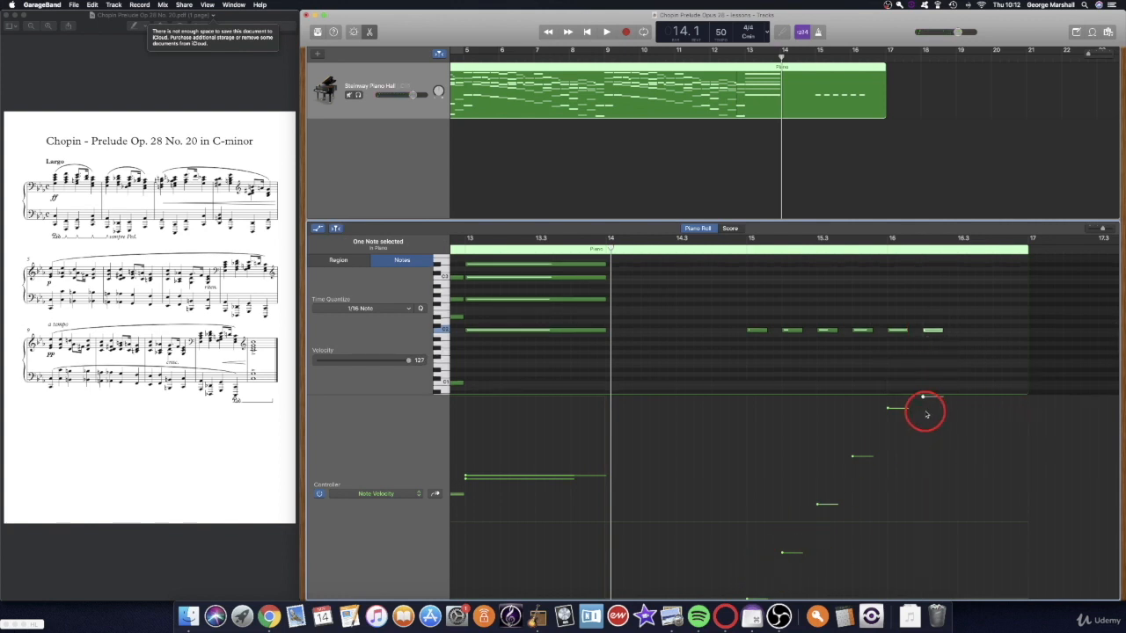
Place the playhead at bar 14 beat 4, play through the six rising-velocity C2 notes, and stop after the last one
{"action": "scroll", "coordinate": [895, 367], "scroll_direction": "right", "scroll_amount": 5}
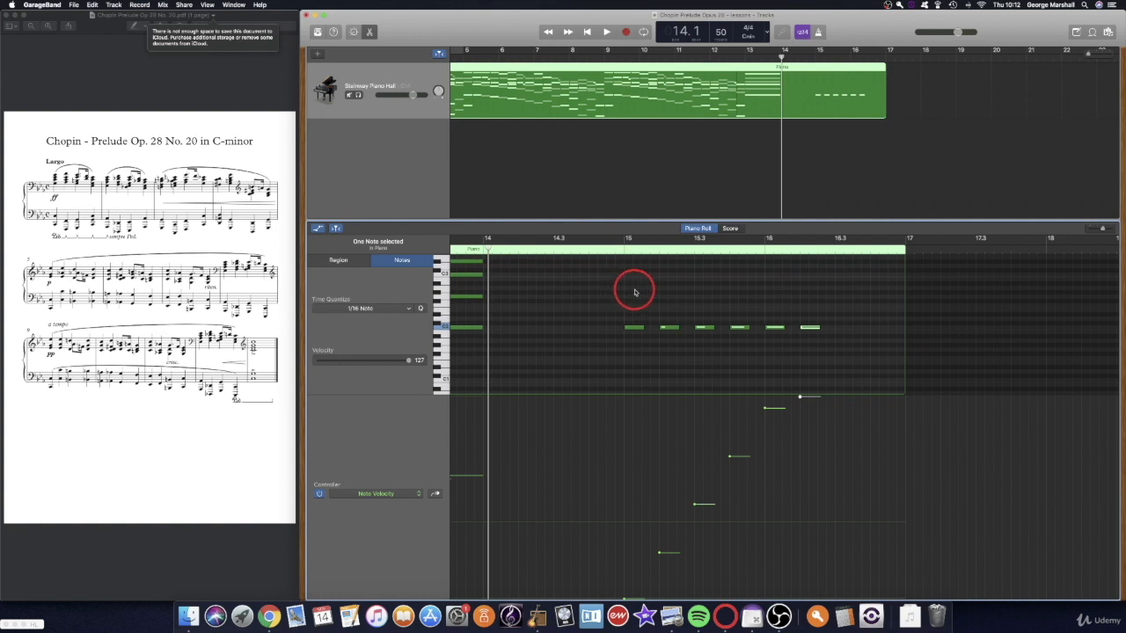
{"action": "scroll", "coordinate": [631, 283], "scroll_direction": "down", "scroll_amount": 3}
{"action": "scroll", "coordinate": [634, 292], "scroll_direction": "up", "scroll_amount": 3}
{"action": "scroll", "coordinate": [634, 292], "scroll_direction": "up", "scroll_amount": 1}
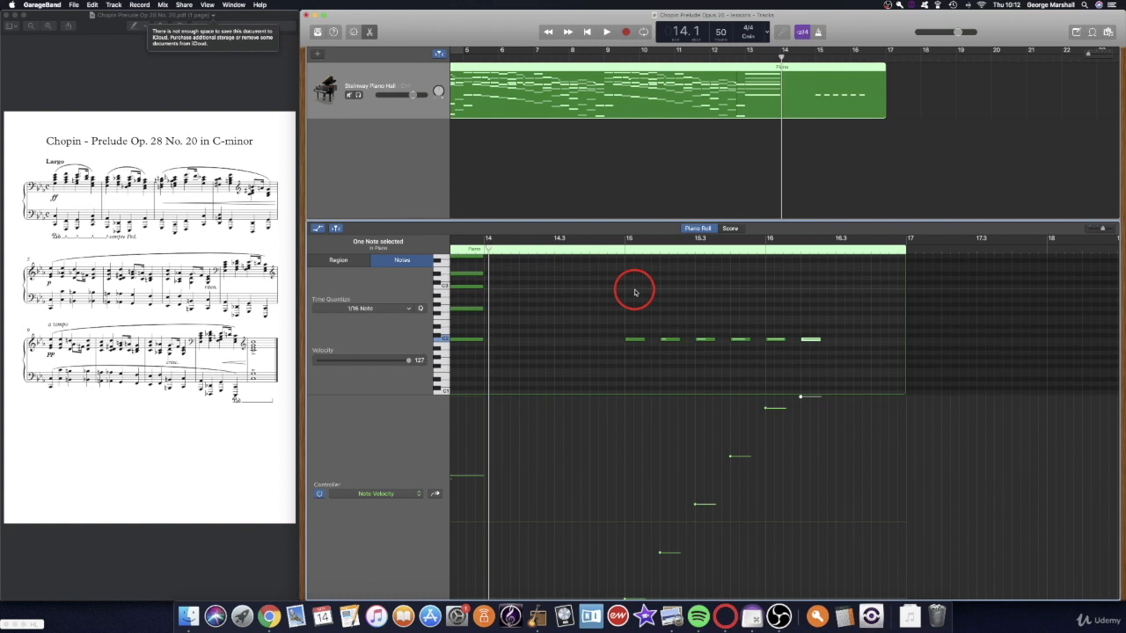
{"action": "left_click", "coordinate": [589, 247]}
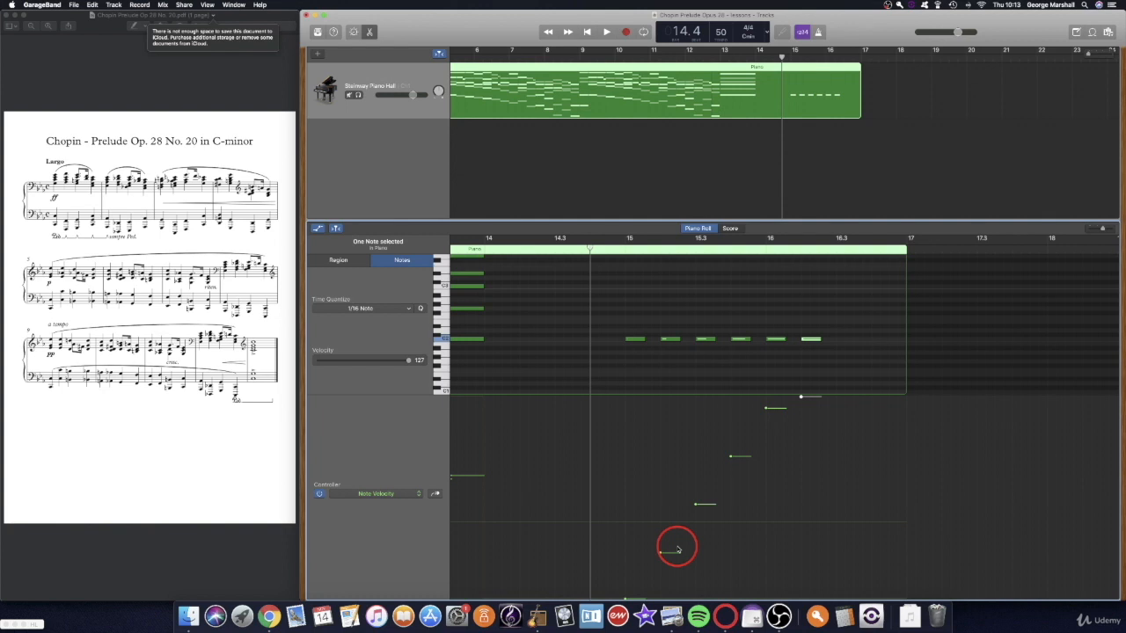
{"action": "key", "text": "space"}
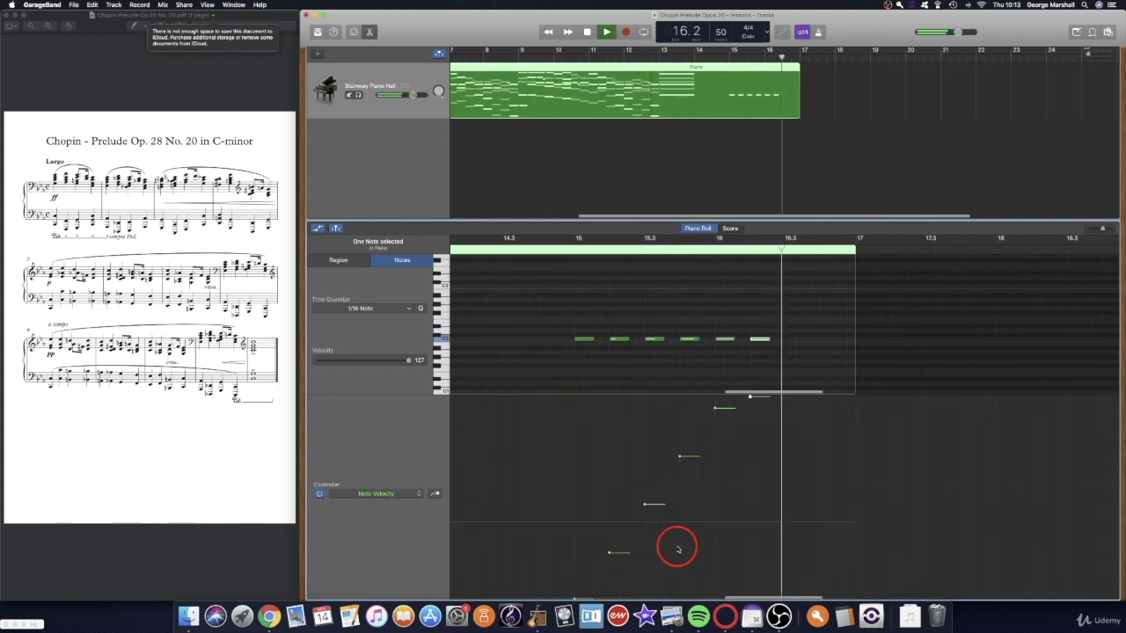
{"action": "key", "text": "space"}
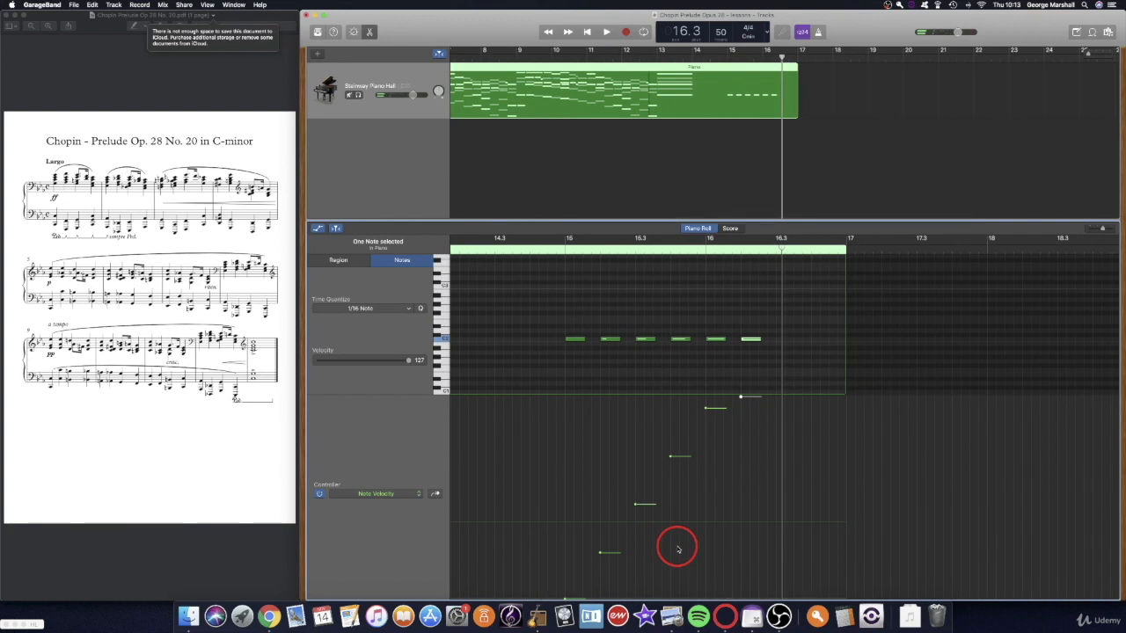
Audition the second to fifth C2 test notes individually to compare how the piano's tone changes with velocity
{"action": "scroll", "coordinate": [717, 380], "scroll_direction": "left", "scroll_amount": 2}
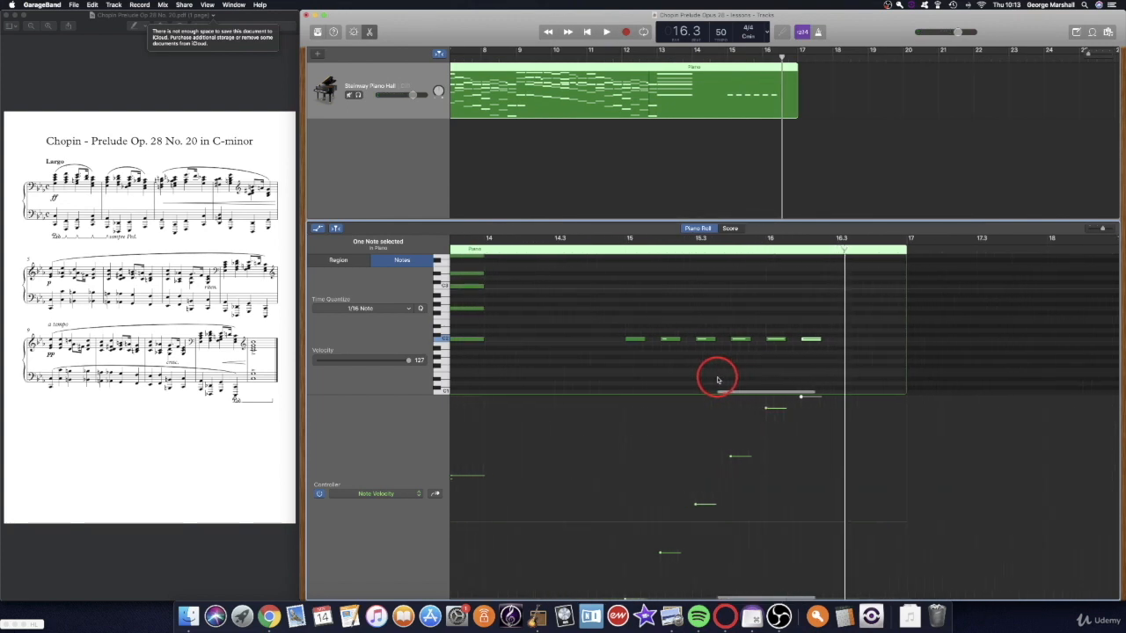
{"action": "scroll", "coordinate": [716, 380], "scroll_direction": "down", "scroll_amount": 3}
{"action": "scroll", "coordinate": [716, 380], "scroll_direction": "up", "scroll_amount": 2}
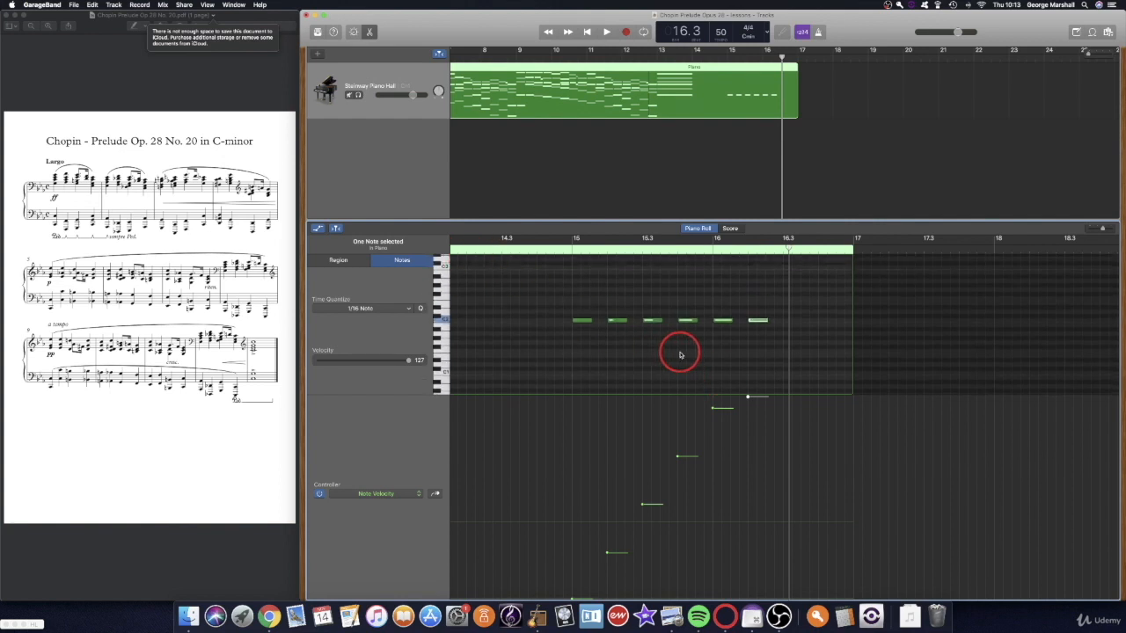
{"action": "left_click", "coordinate": [617, 324]}
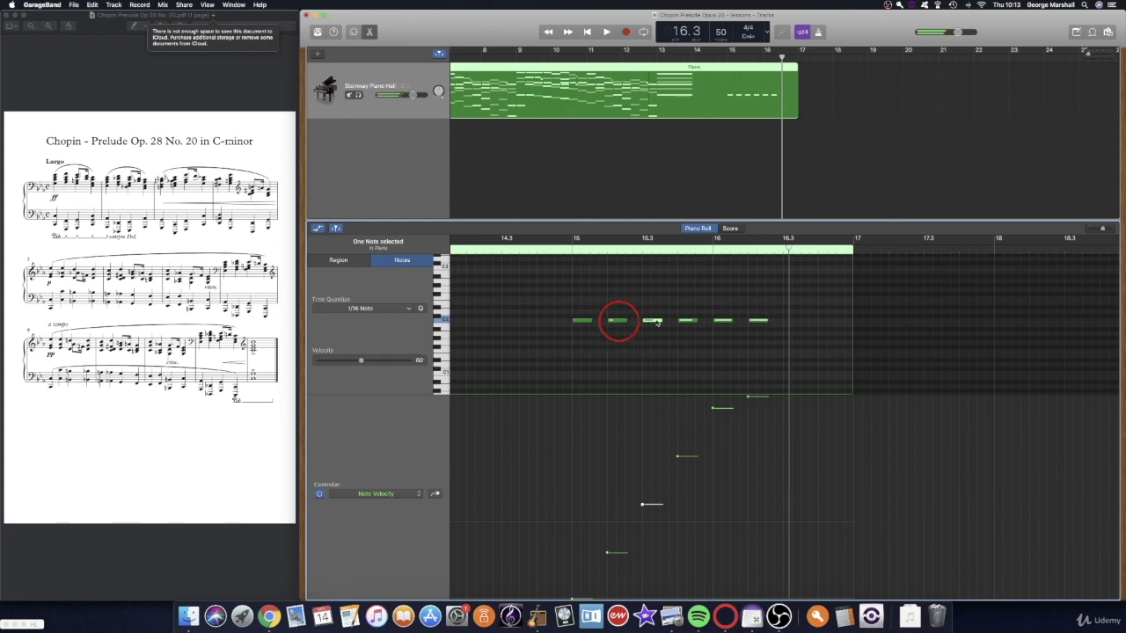
{"action": "left_click", "coordinate": [621, 326]}
{"action": "left_click", "coordinate": [621, 323]}
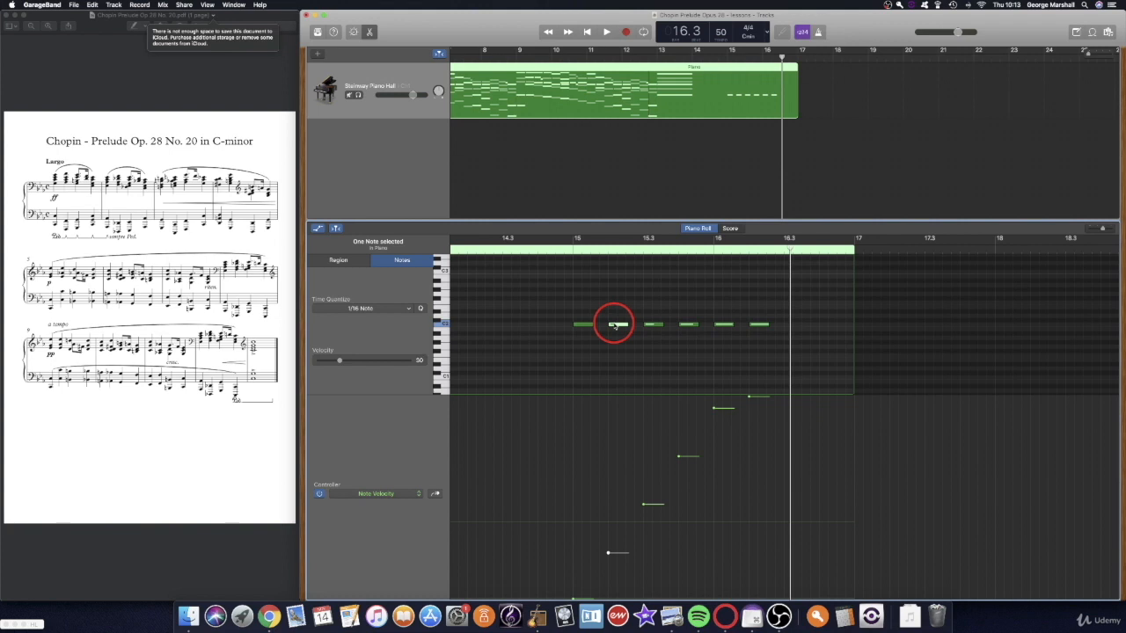
{"action": "left_click", "coordinate": [644, 505]}
{"action": "left_click", "coordinate": [654, 330]}
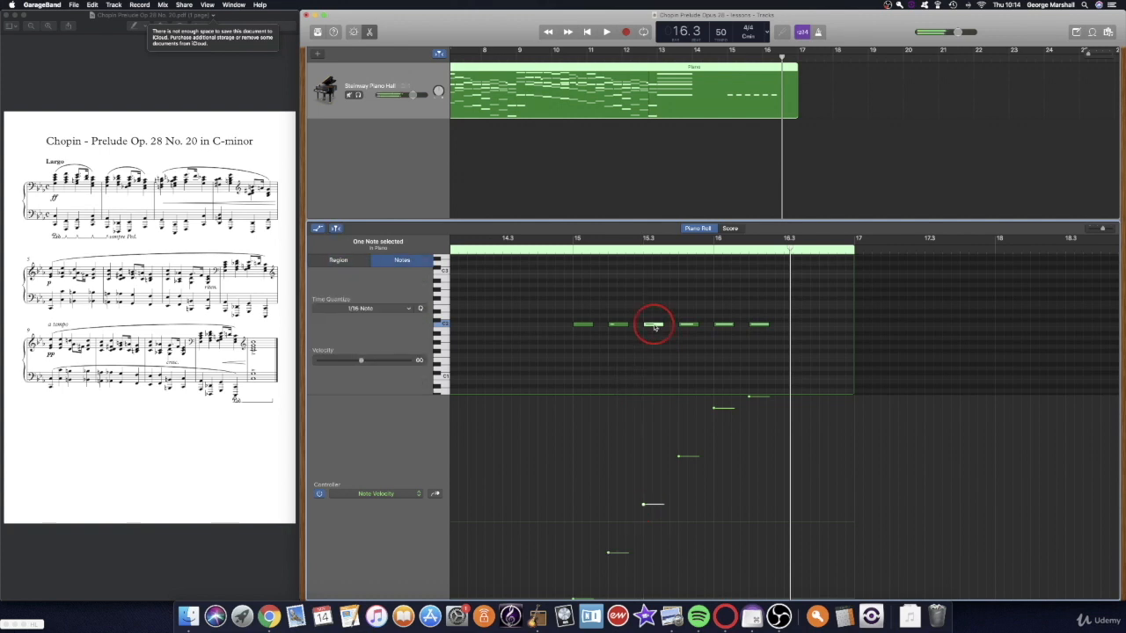
{"action": "left_click", "coordinate": [653, 327]}
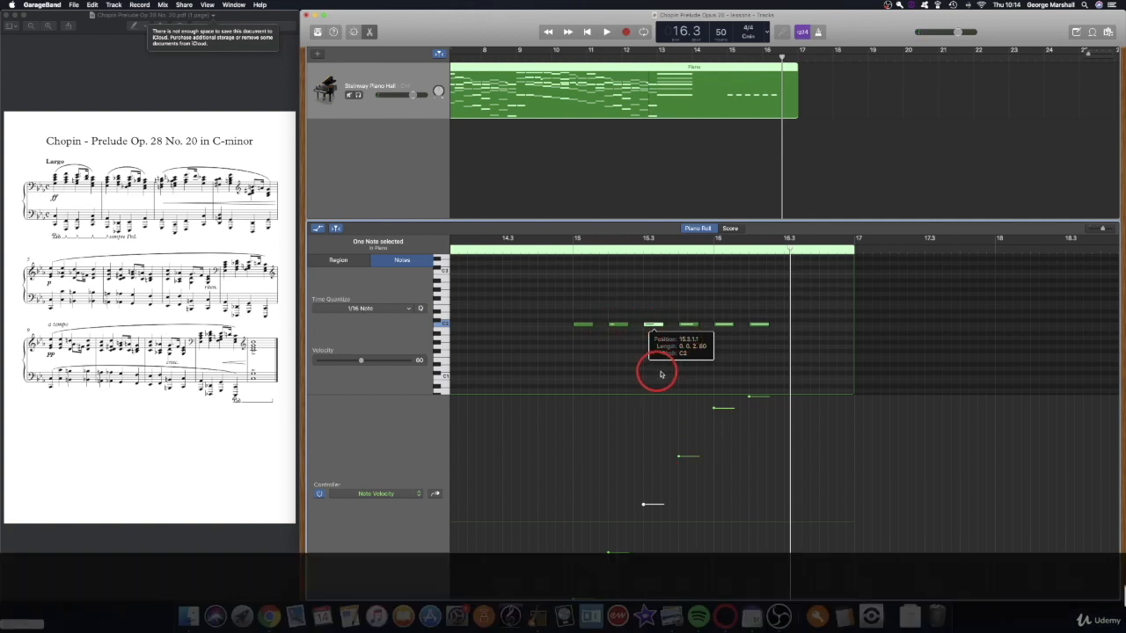
{"action": "left_click", "coordinate": [686, 326]}
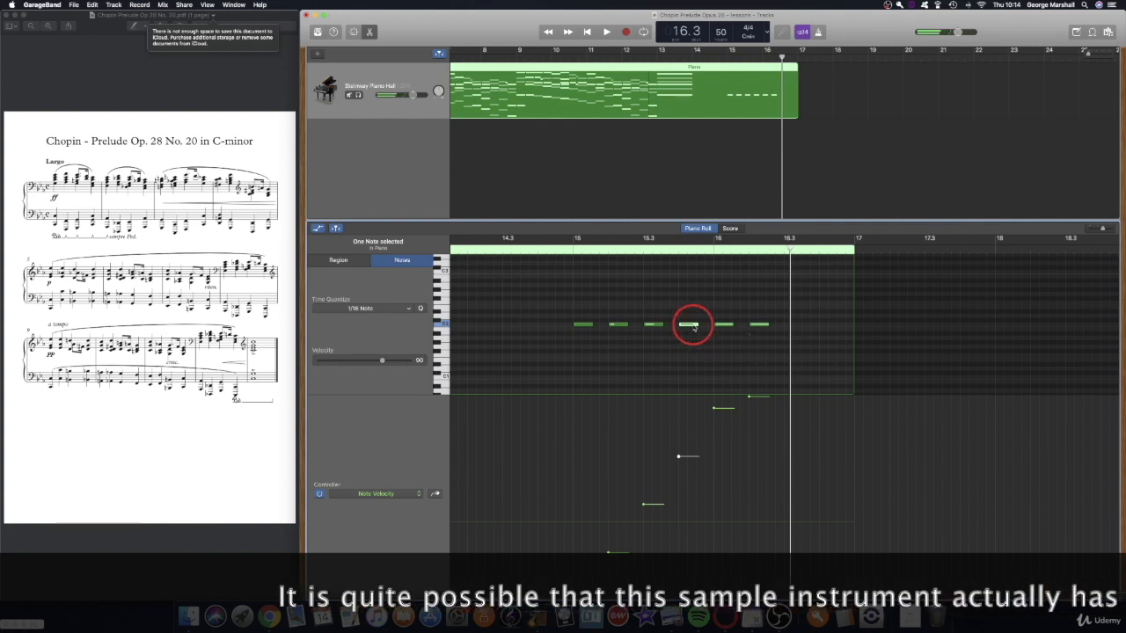
{"action": "left_click", "coordinate": [723, 326]}
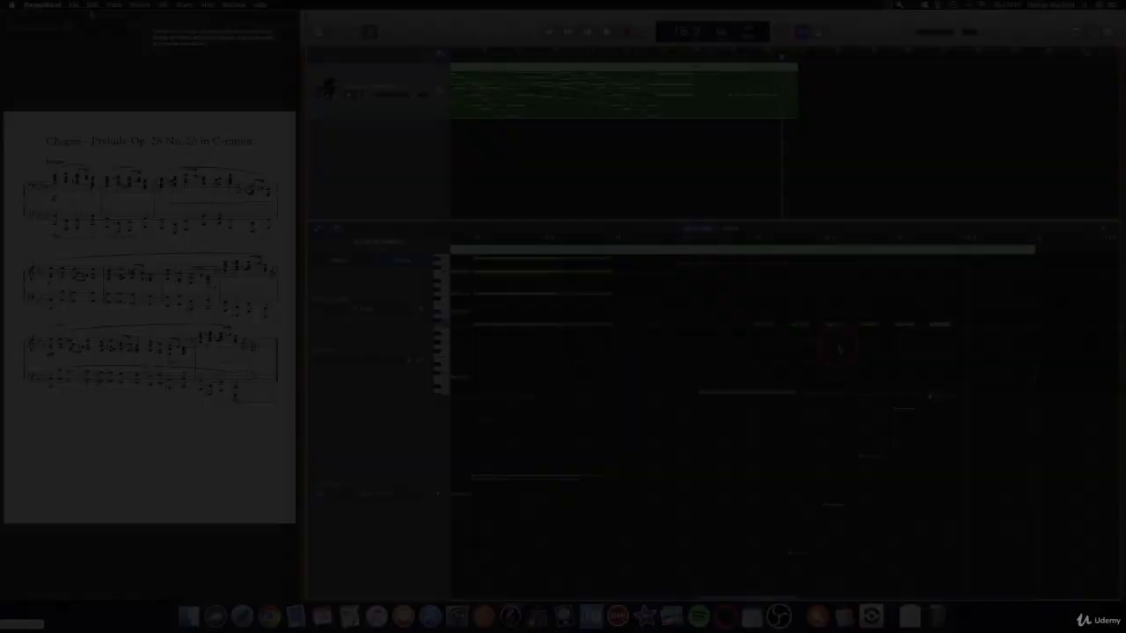
Review the piece's velocity contour from bar 5 onward against the six test notes in bars 15 and 16
{"action": "scroll", "coordinate": [838, 351], "scroll_direction": "left", "scroll_amount": 10}
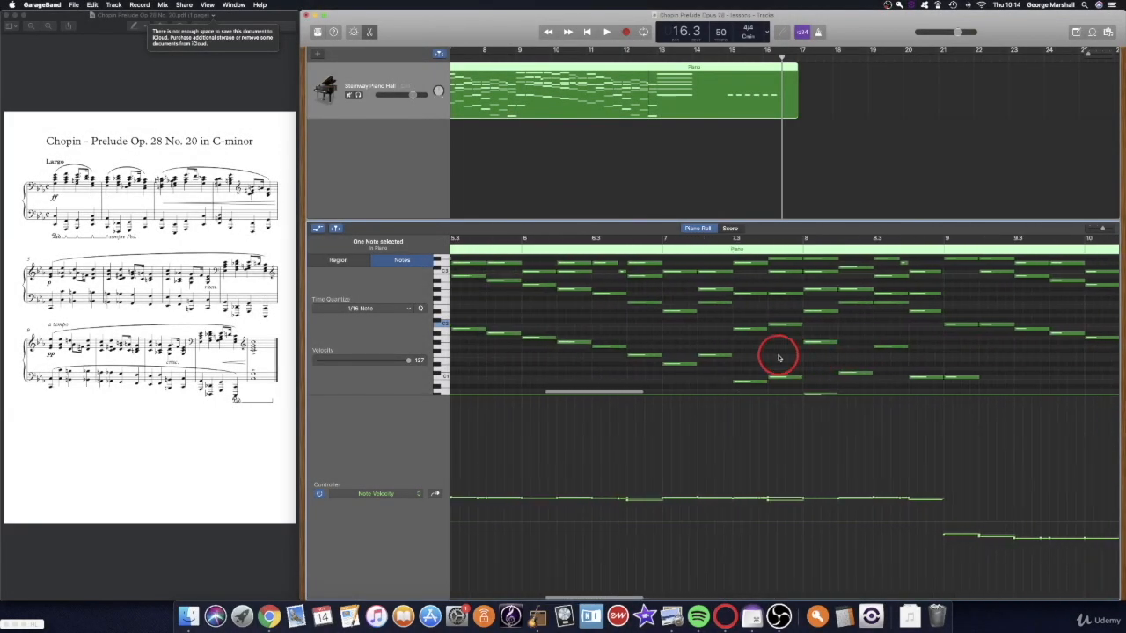
{"action": "scroll", "coordinate": [804, 344], "scroll_direction": "right", "scroll_amount": 10}
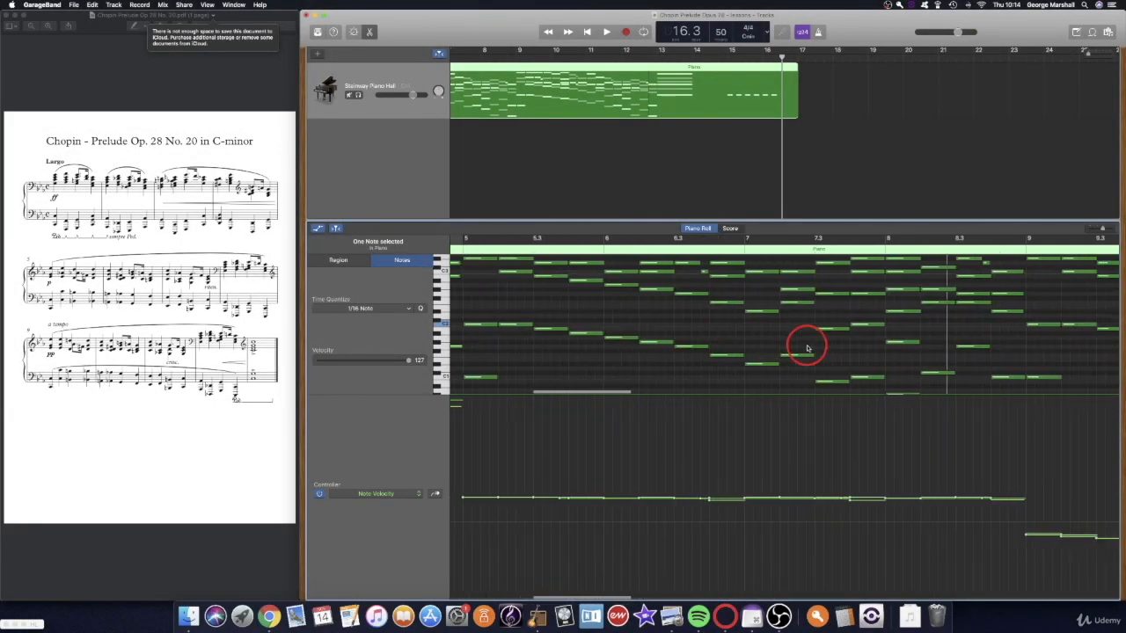
{"action": "scroll", "coordinate": [812, 348], "scroll_direction": "right", "scroll_amount": 8}
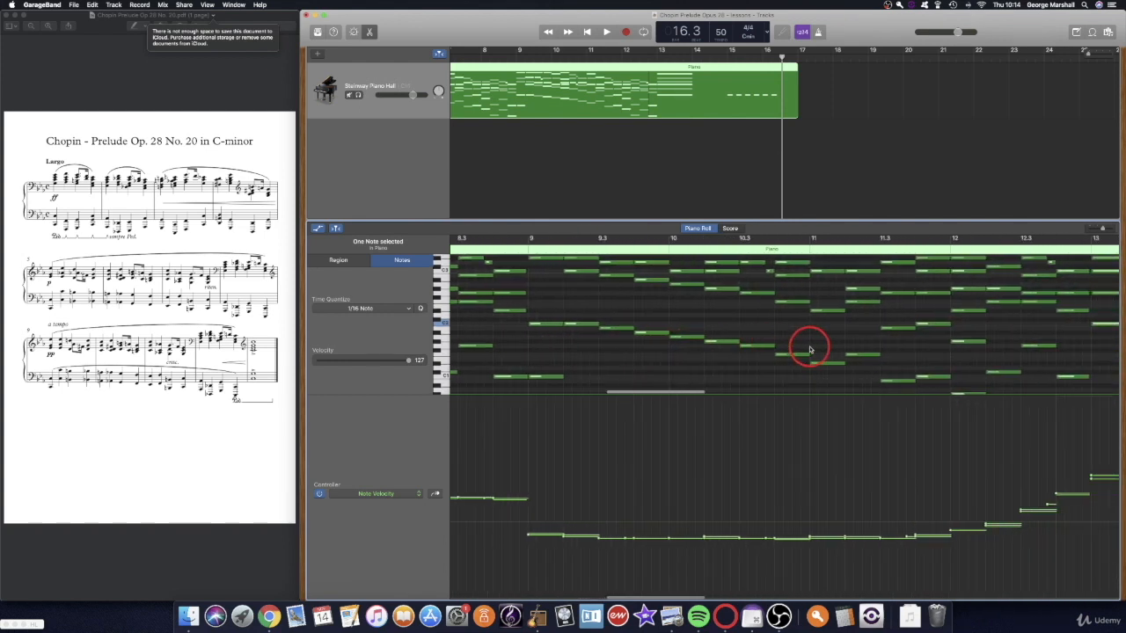
{"action": "scroll", "coordinate": [815, 347], "scroll_direction": "right", "scroll_amount": 8}
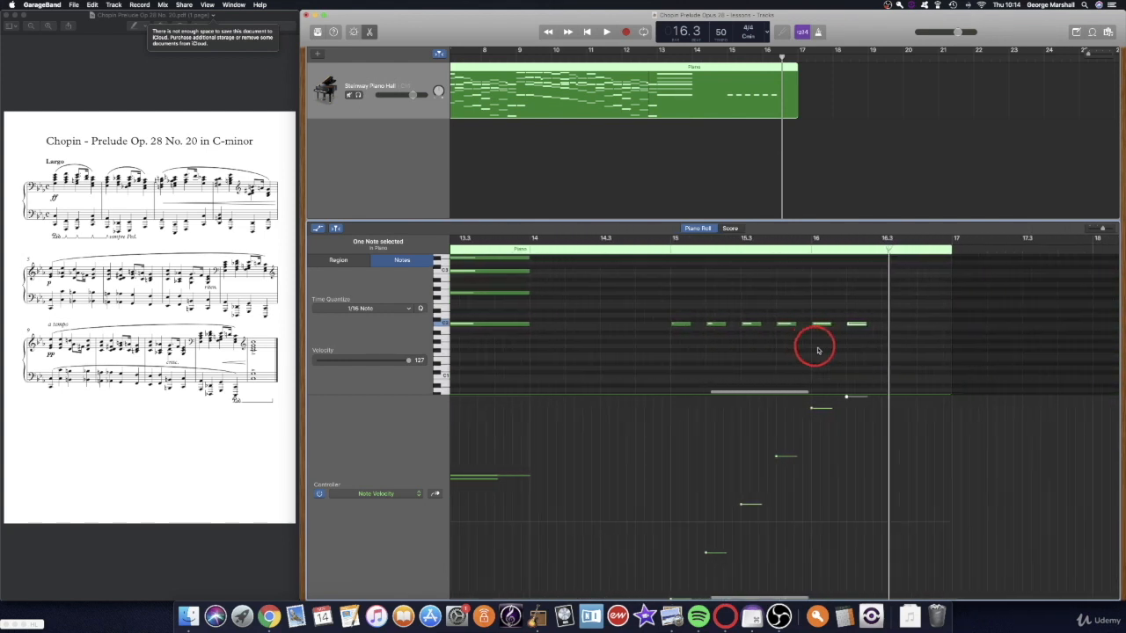